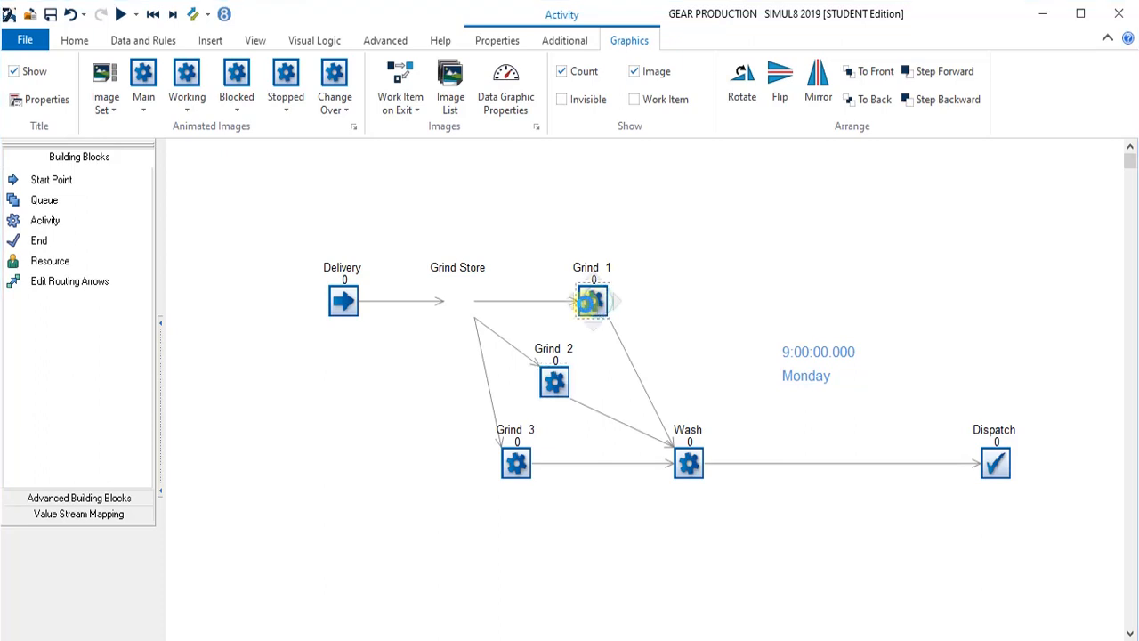
# - Review the automatic efficiency percentage and average repair time settings of the Grind 1 activity
pyautogui.doubleClick(596, 300)
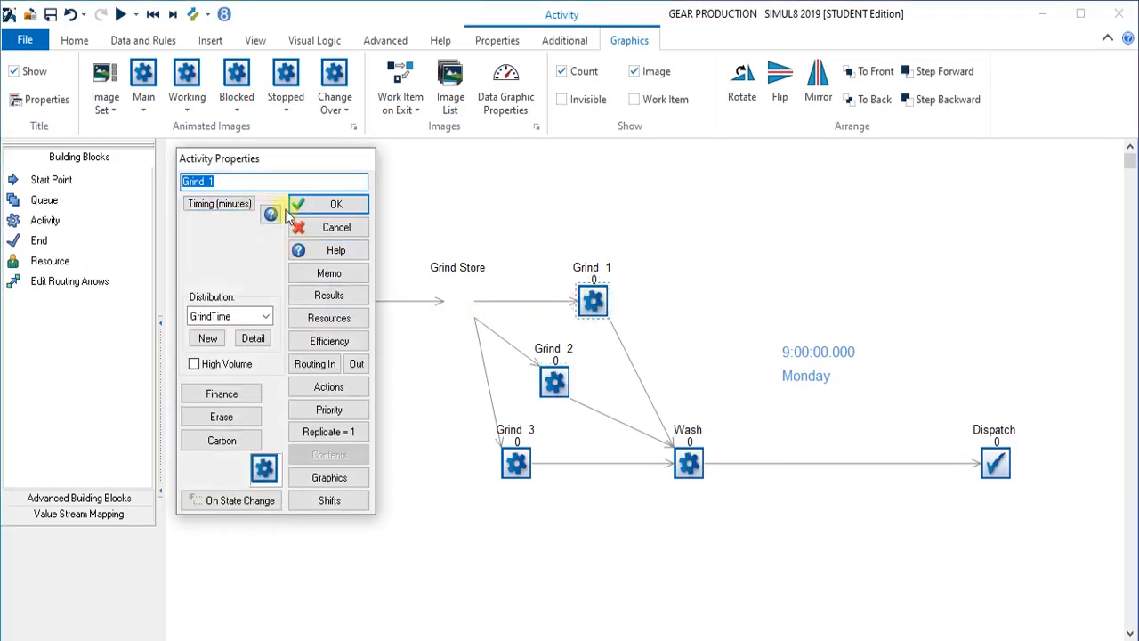
pyautogui.click(313, 345)
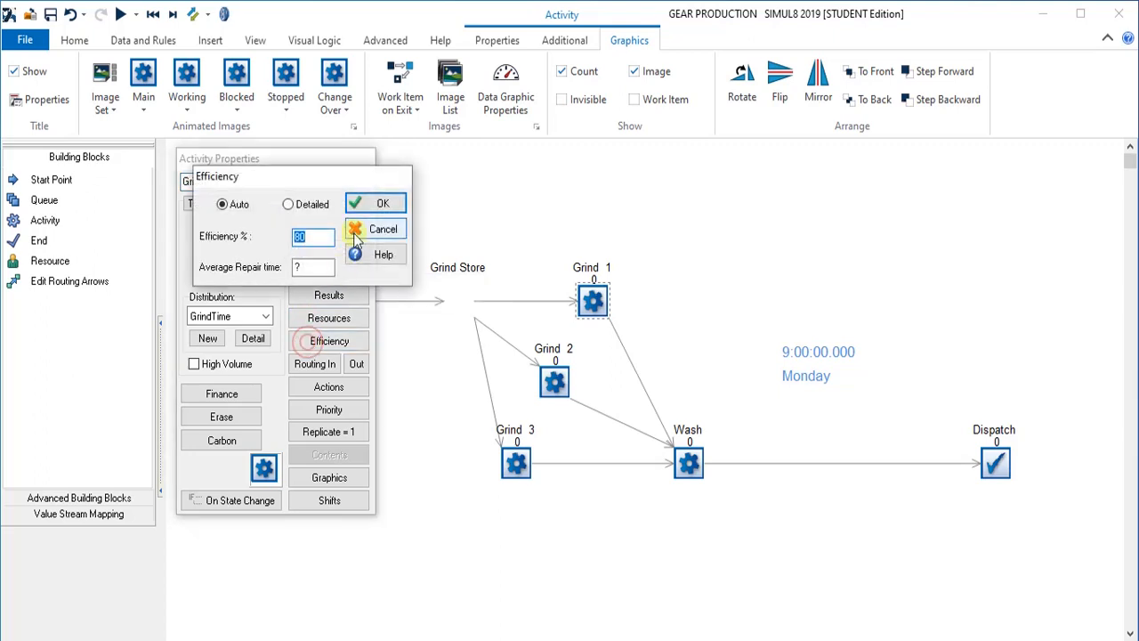
pyautogui.moveTo(369, 178); pyautogui.dragTo(563, 158)
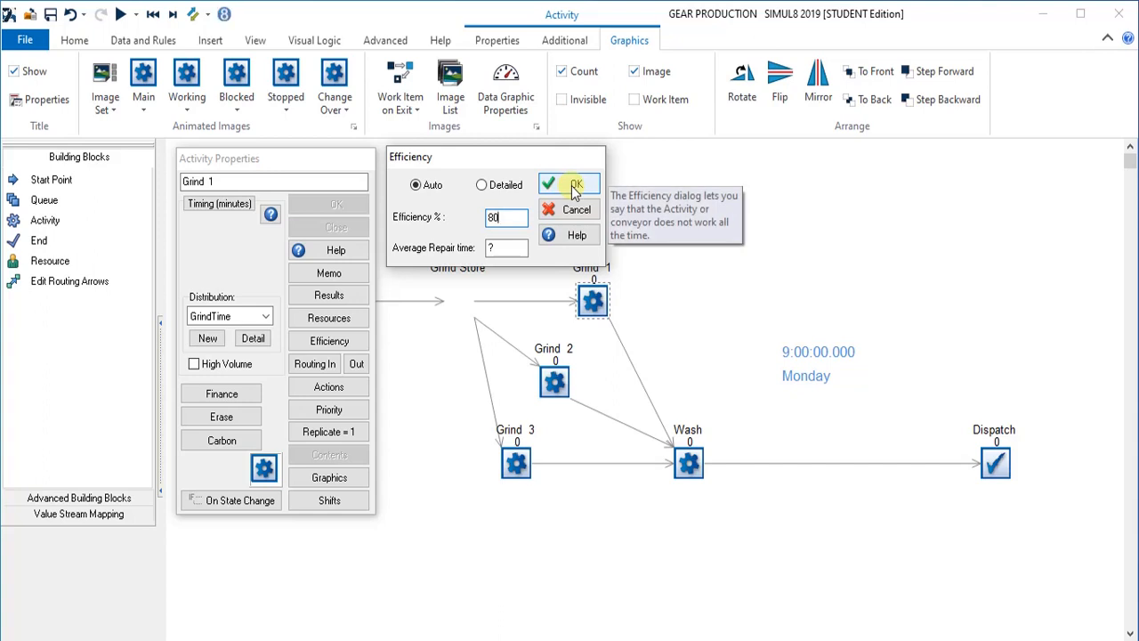
pyautogui.click(576, 185)
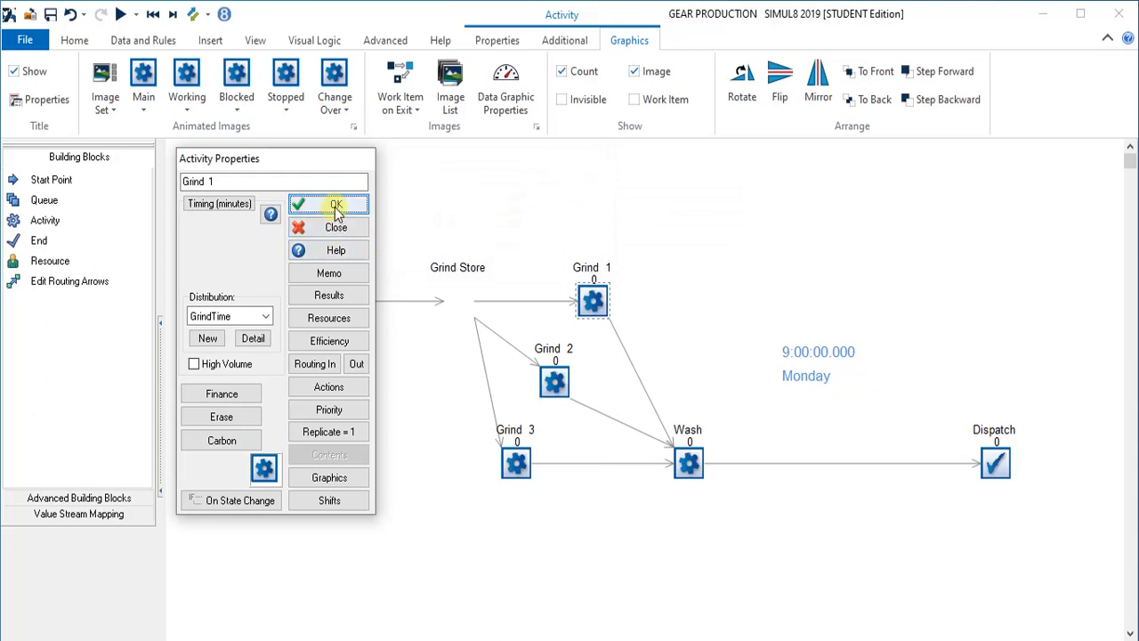
pyautogui.click(337, 208)
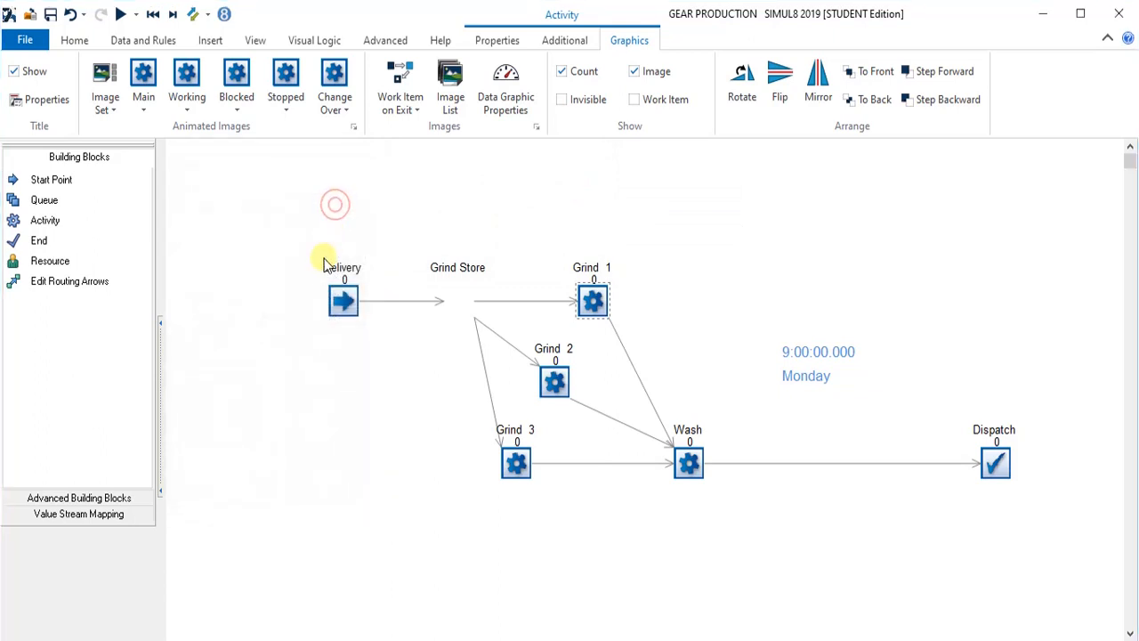
# - Switch the efficiency settings of the Grind 2 activity to Detailed mode
pyautogui.doubleClick(554, 380)
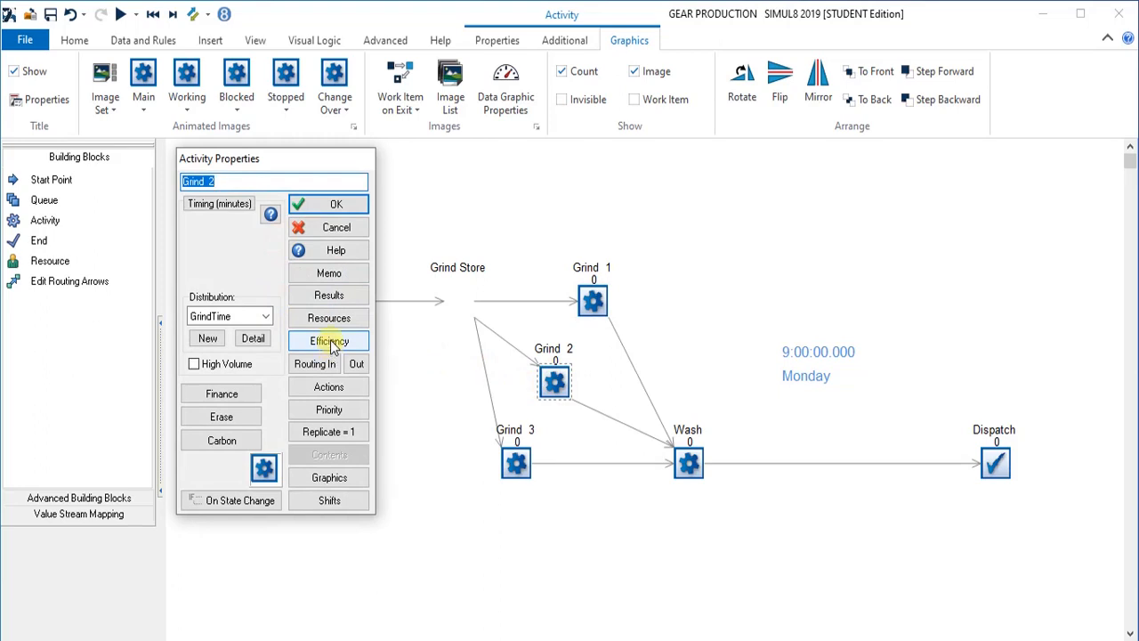
pyautogui.click(327, 344)
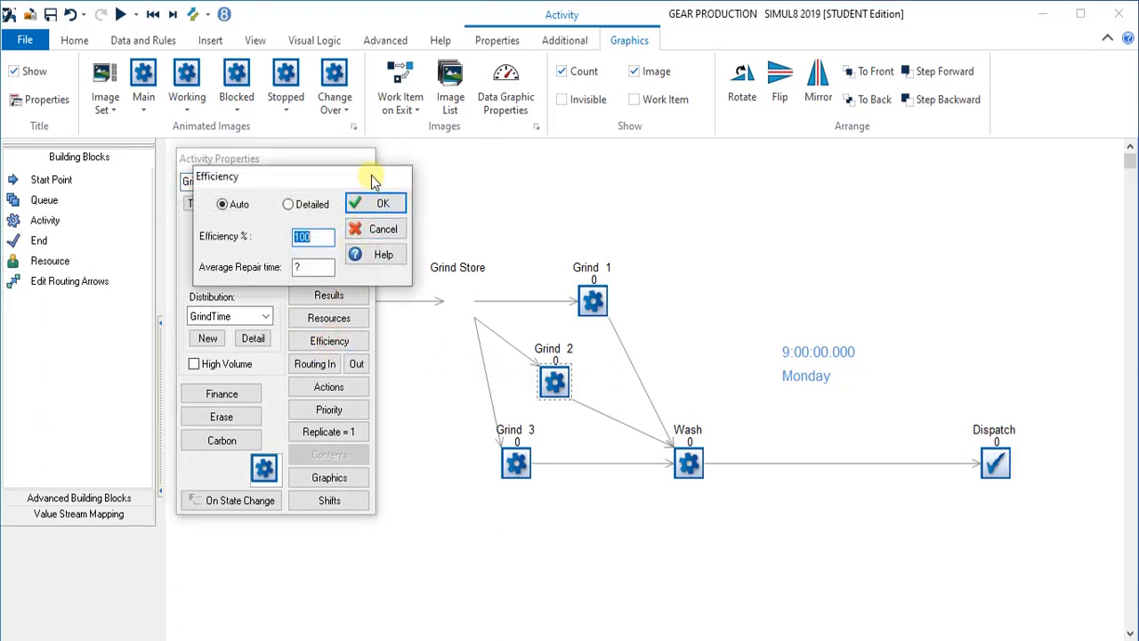
pyautogui.moveTo(371, 177); pyautogui.dragTo(565, 165)
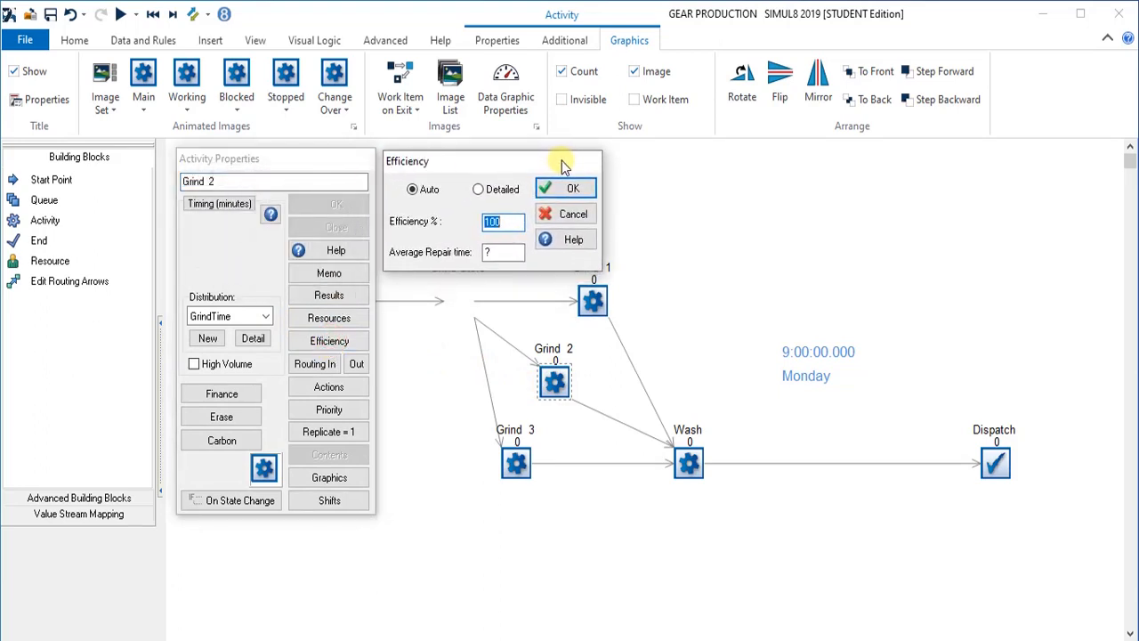
pyautogui.click(479, 191)
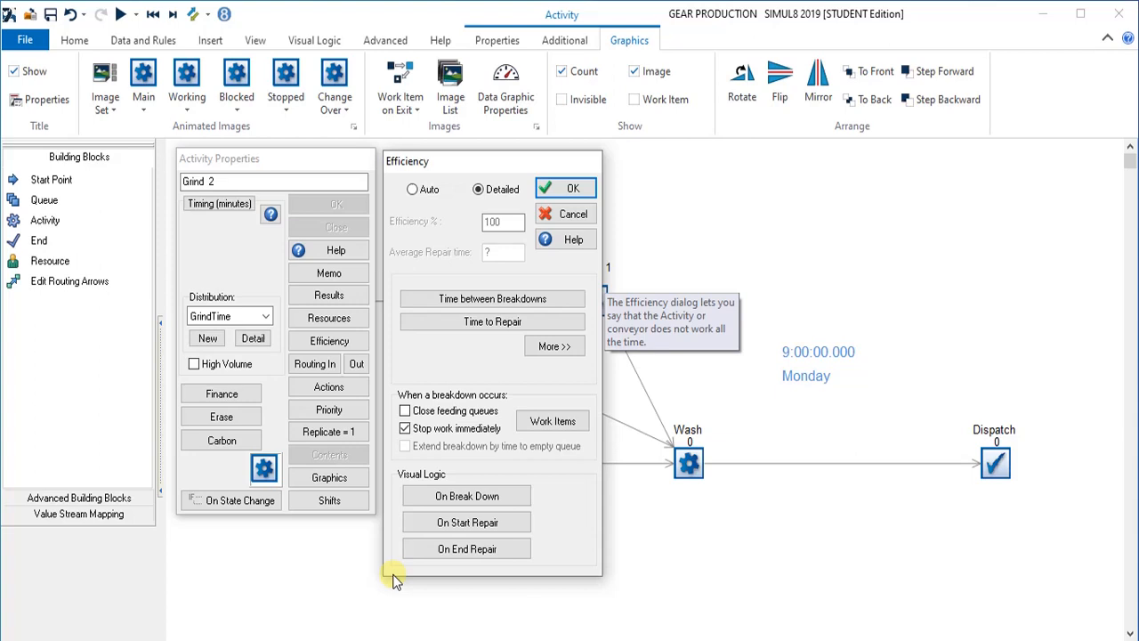
# - Show the additional break type options for Grind 2 and rename Break Type 1 as Breakdown
pyautogui.click(557, 351)
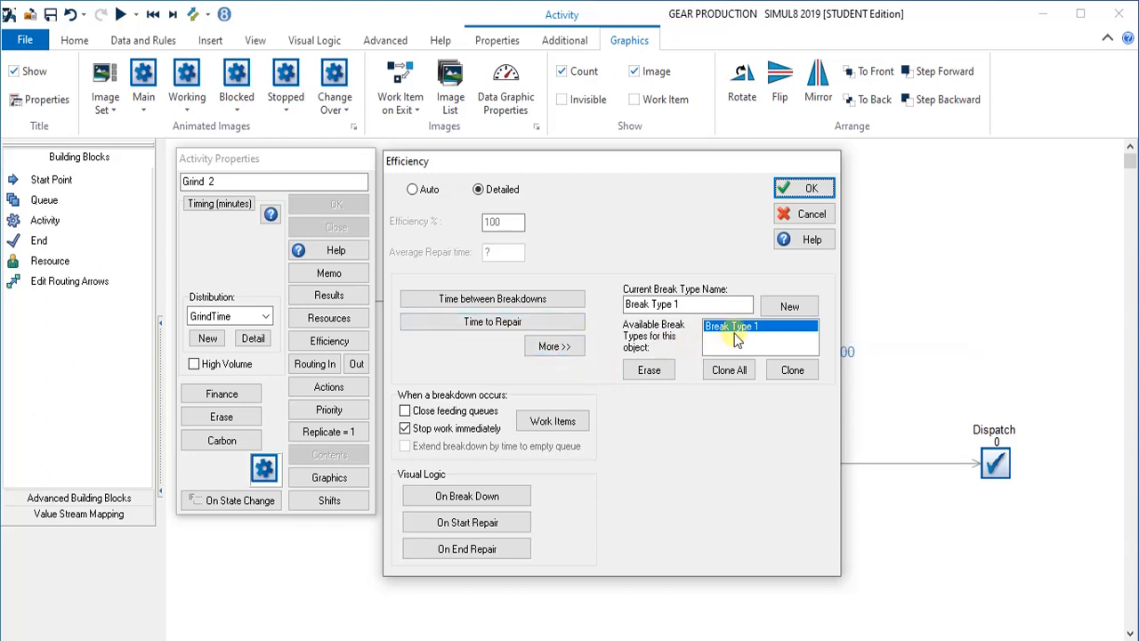
pyautogui.moveTo(685, 303); pyautogui.dragTo(618, 309)
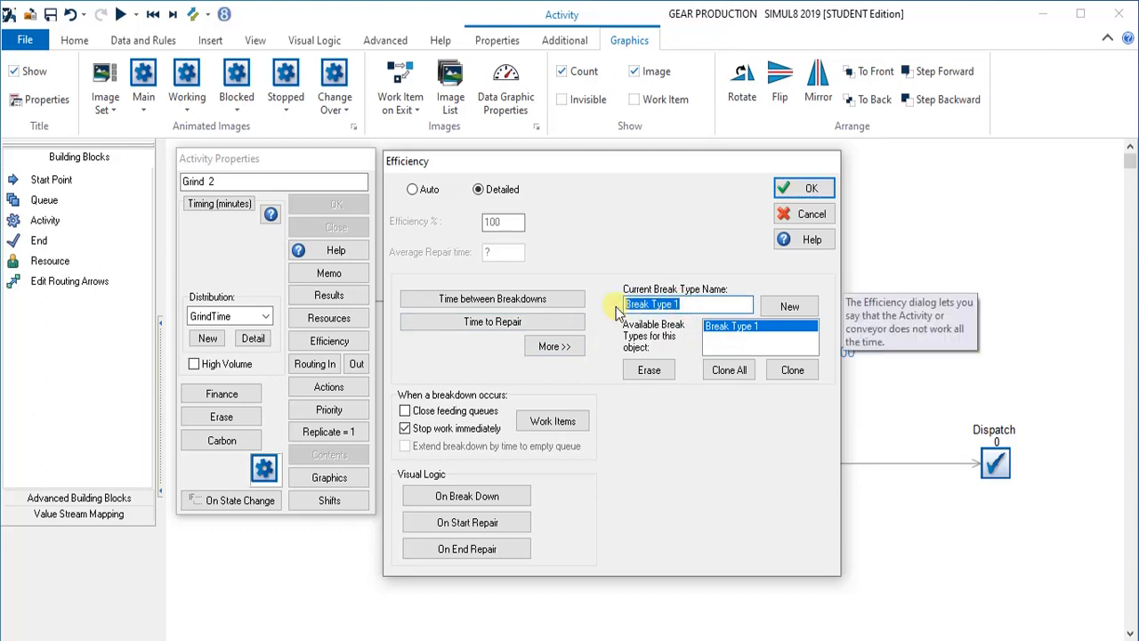
pyautogui.write('Breakdown')
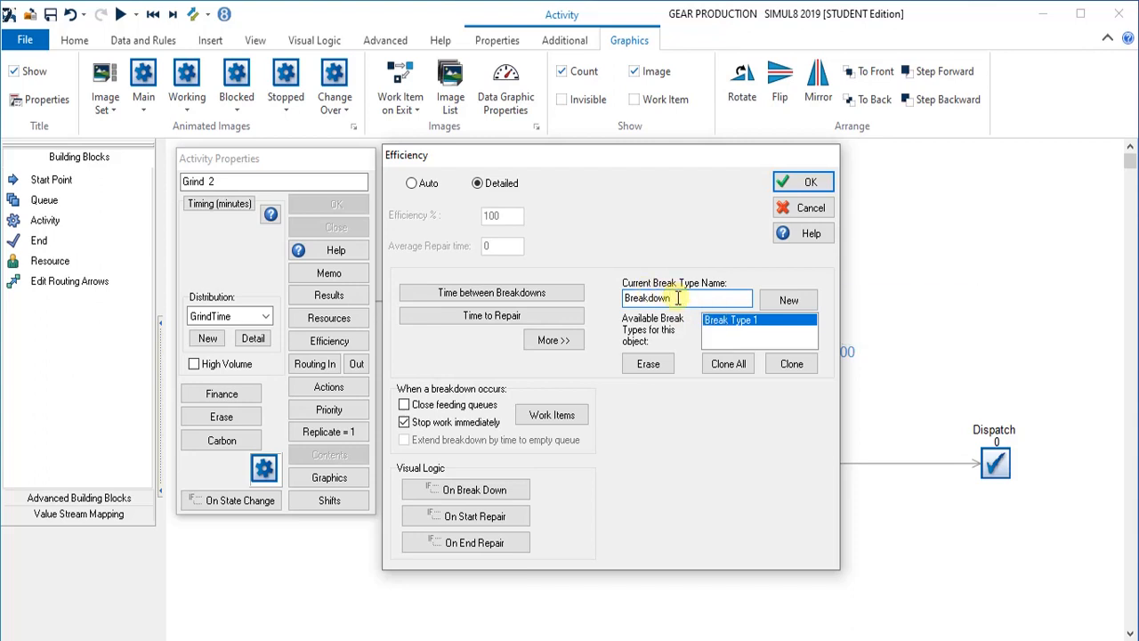
pyautogui.click(716, 325)
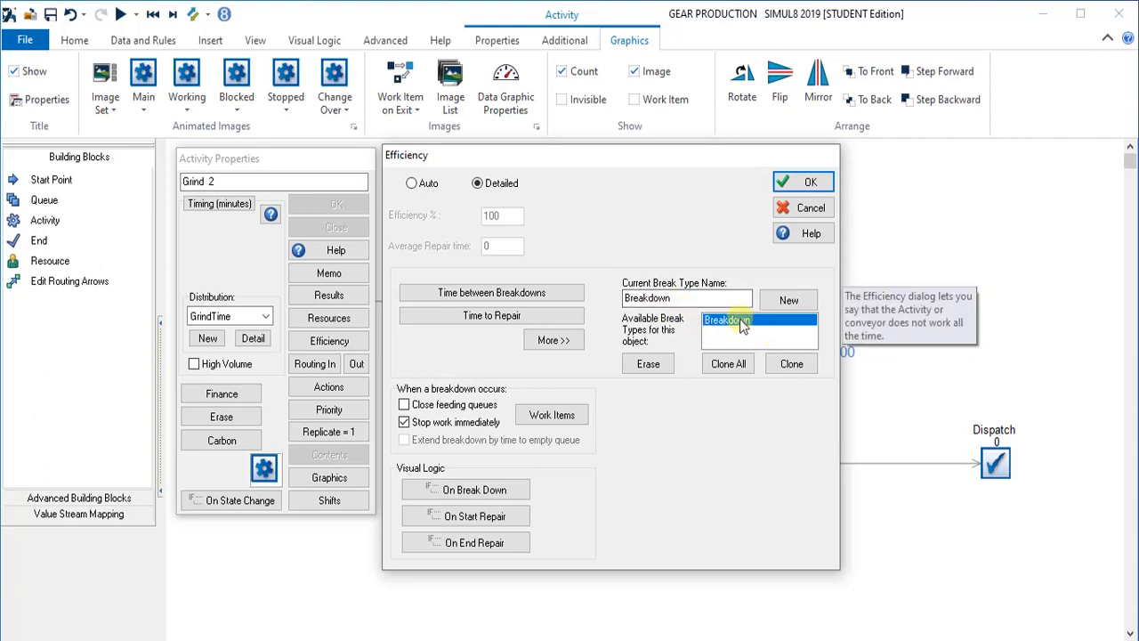
# - Accept an Exponential distribution with an average of 200 for the Breakdown's time between breakdowns, after browsing the available distributions
pyautogui.click(539, 300)
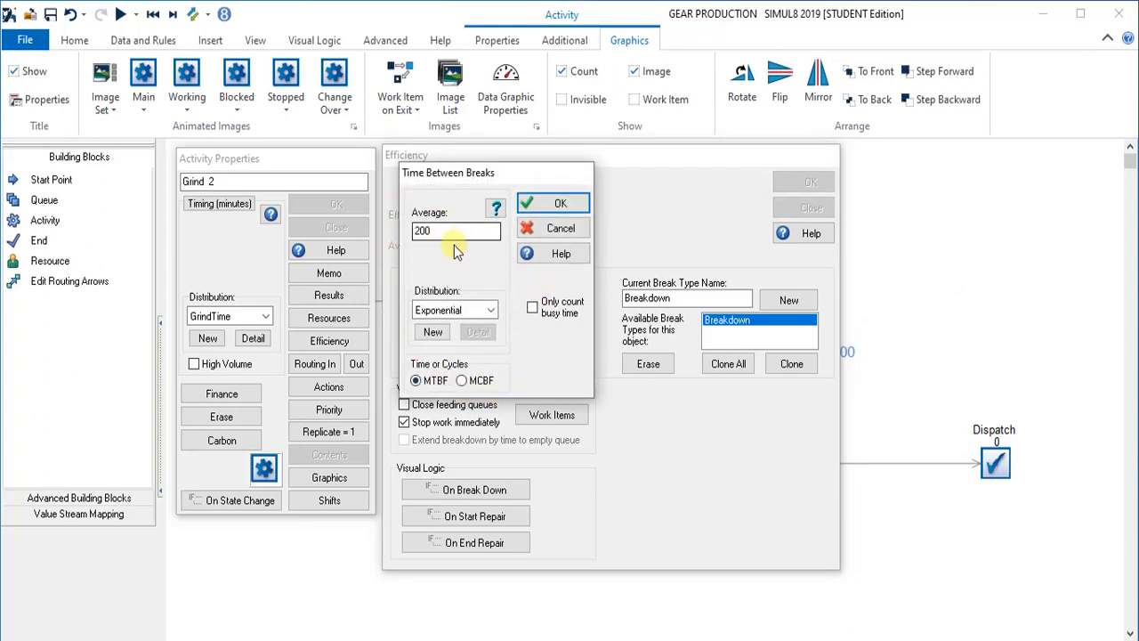
pyautogui.click(491, 310)
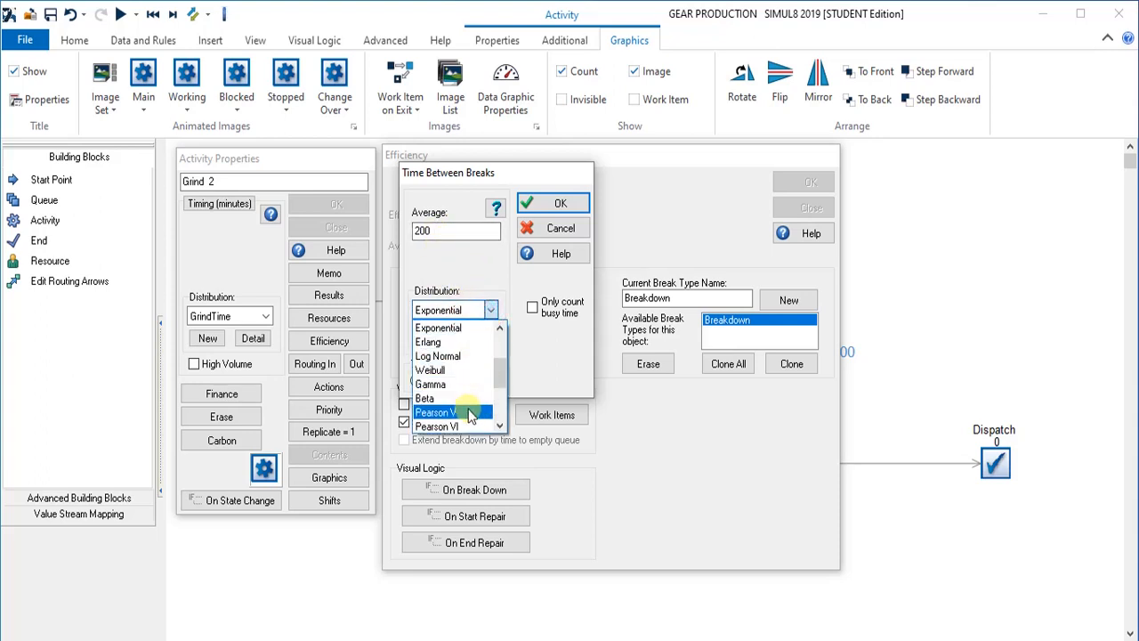
pyautogui.click(501, 328)
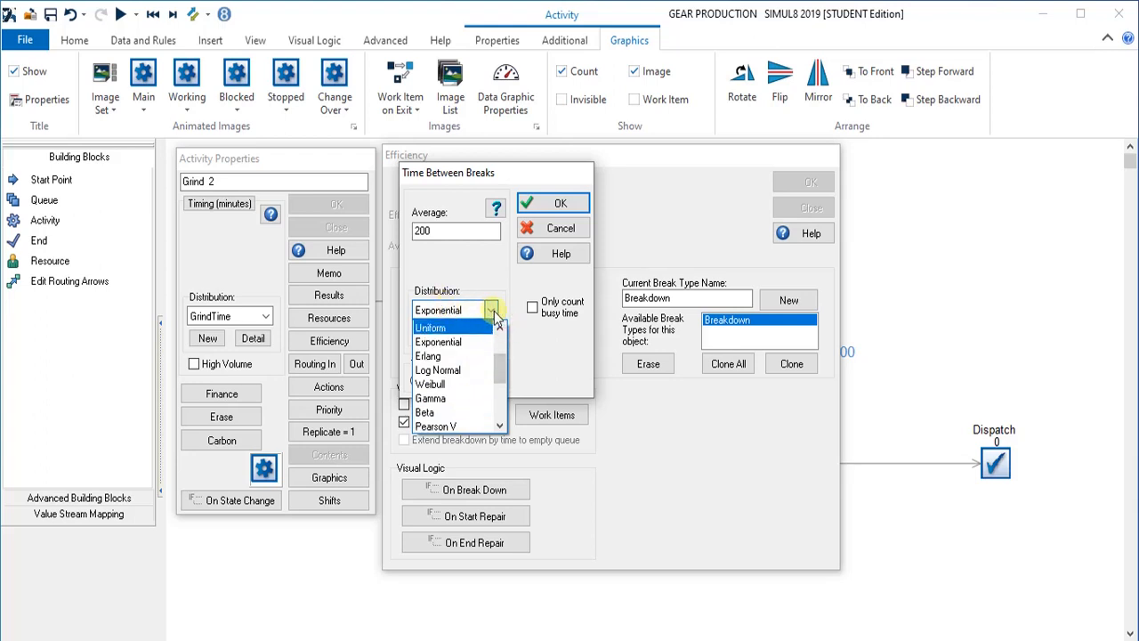
pyautogui.click(492, 310)
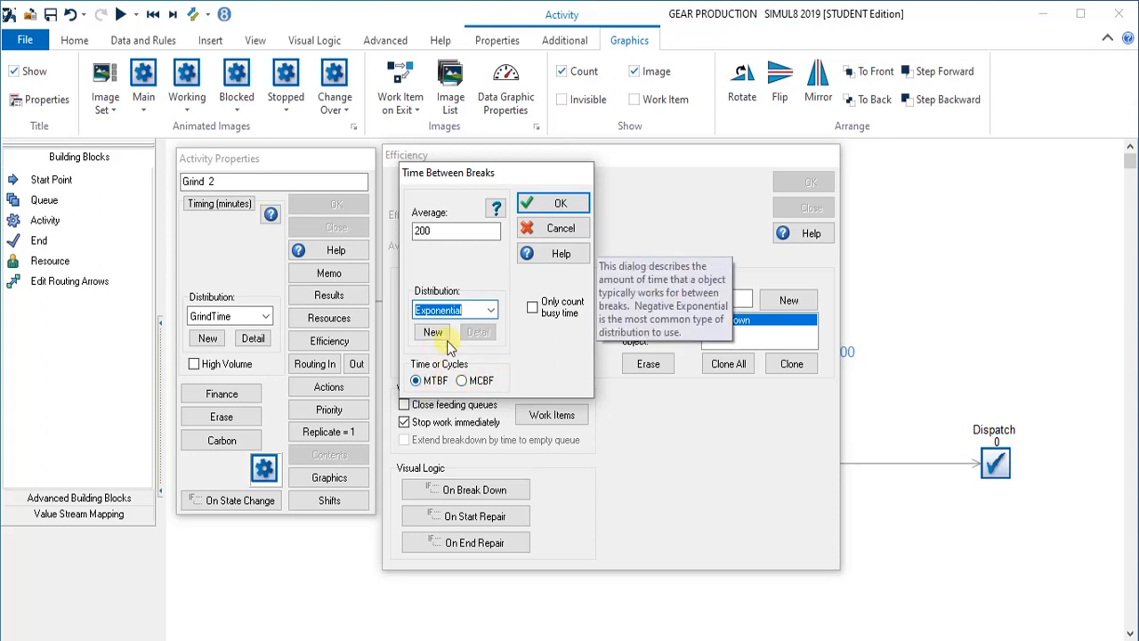
pyautogui.click(561, 207)
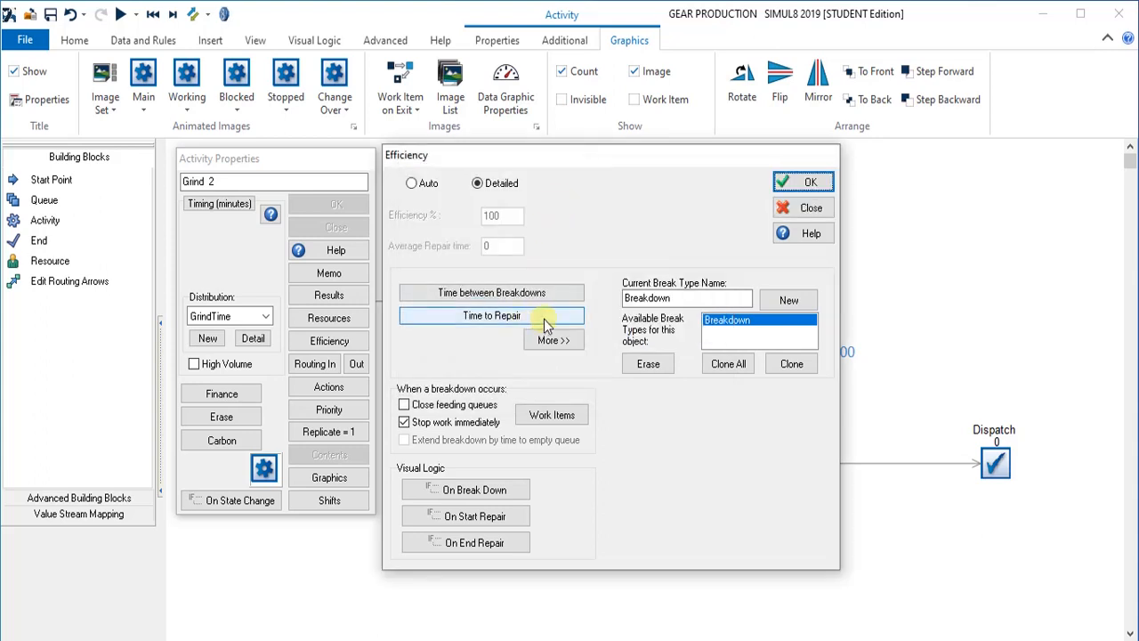
# - Set the Breakdown's time to repair to the Distribution Demo distribution, checking that distribution's details before accepting it
pyautogui.click(545, 326)
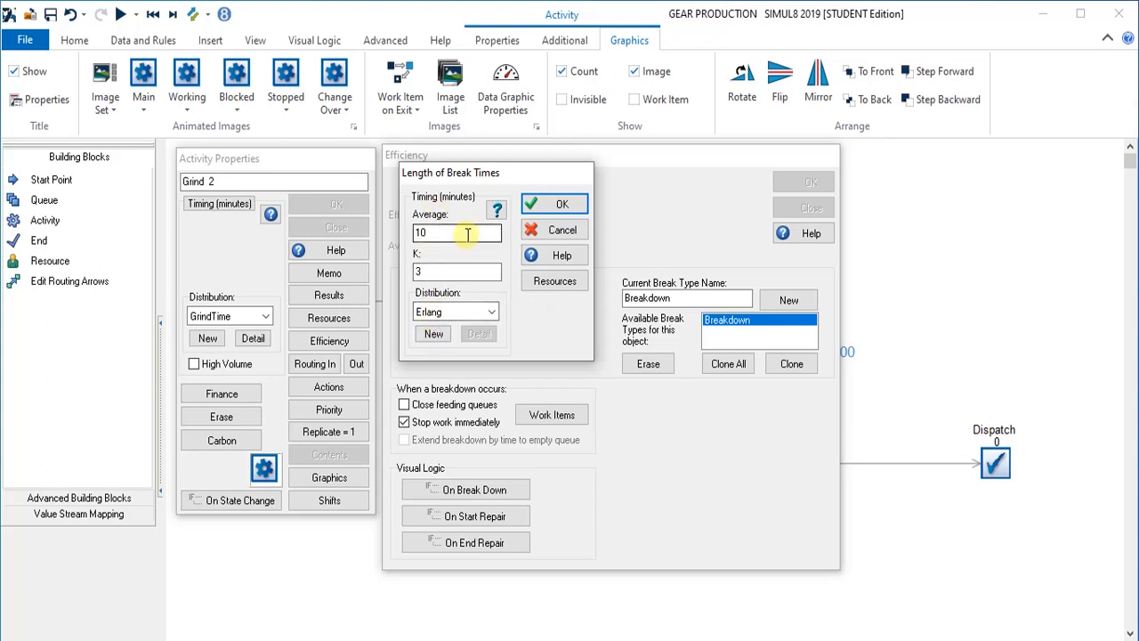
pyautogui.click(492, 313)
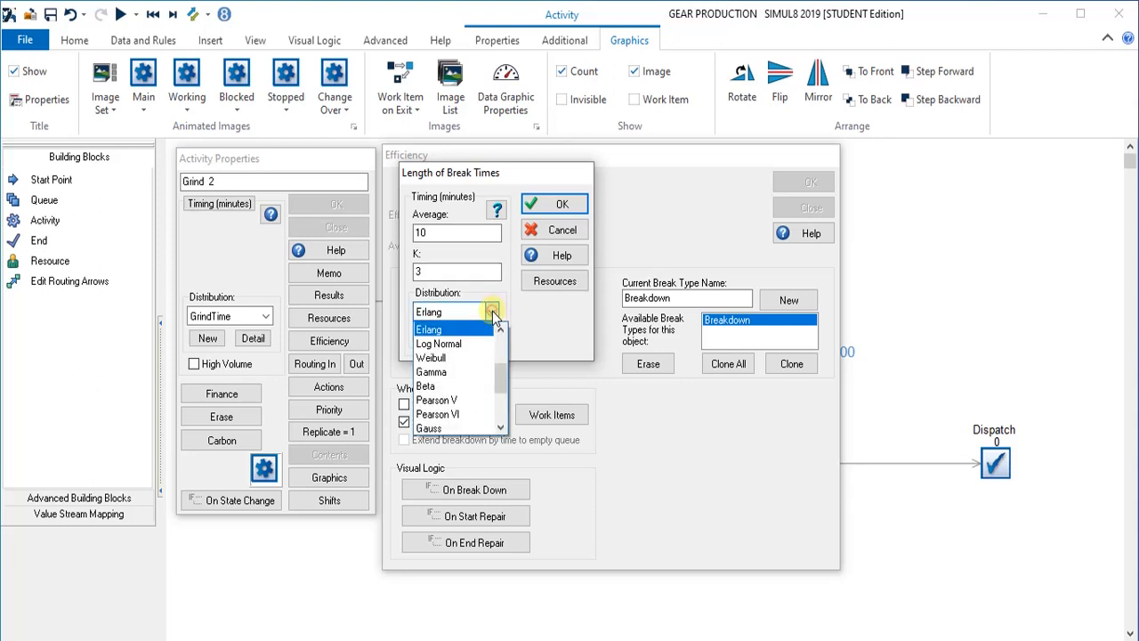
pyautogui.click(501, 416)
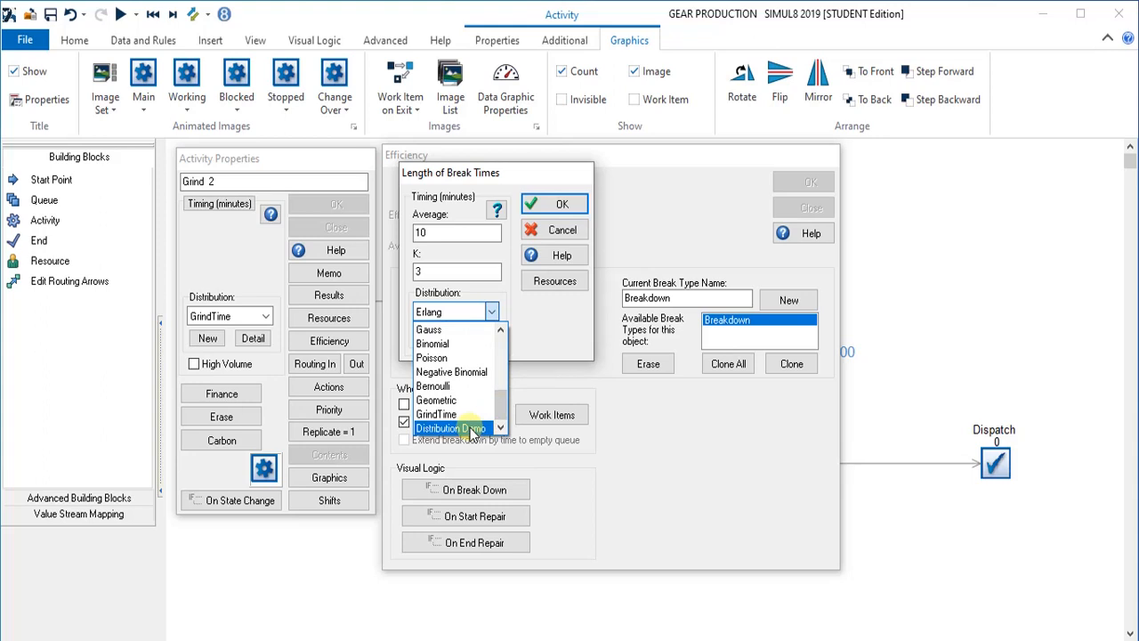
pyautogui.click(471, 429)
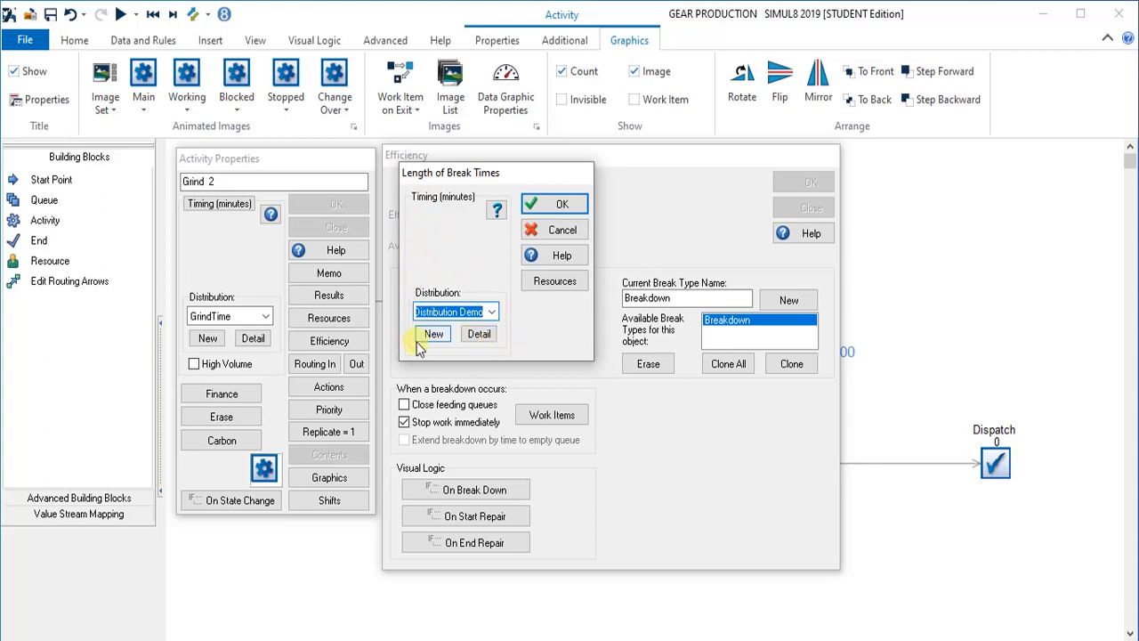
pyautogui.click(480, 334)
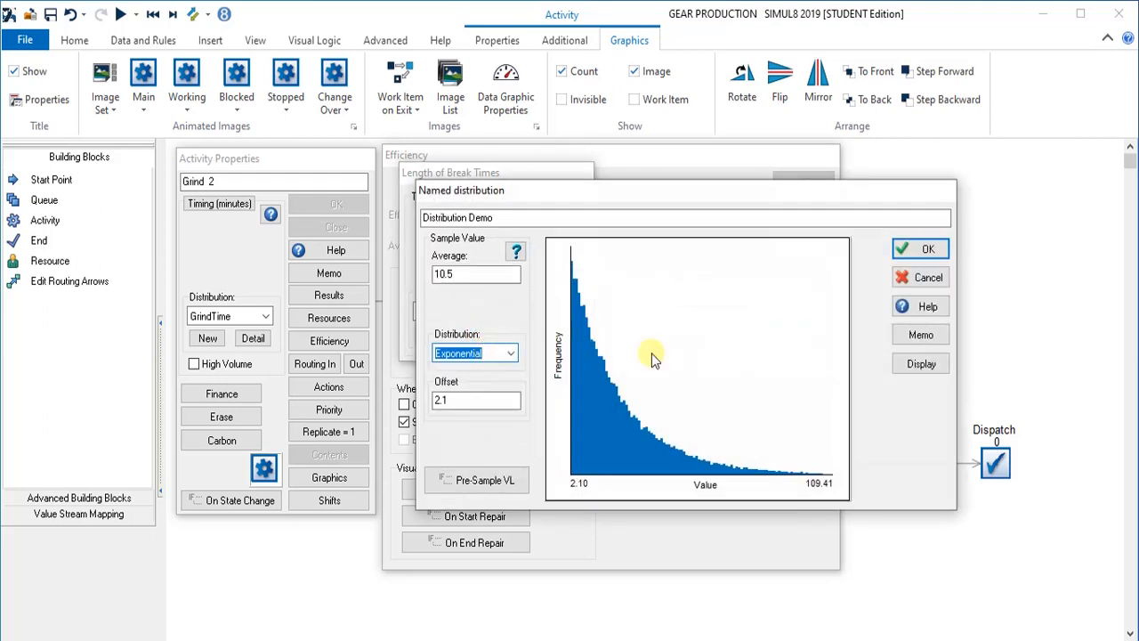
pyautogui.click(923, 251)
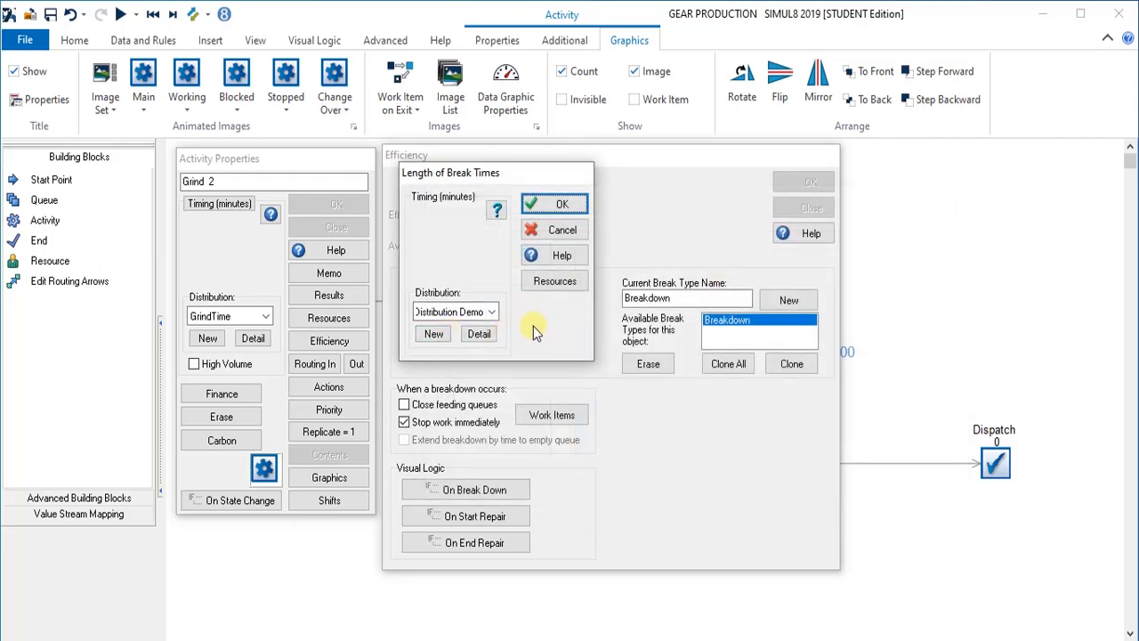
pyautogui.click(571, 207)
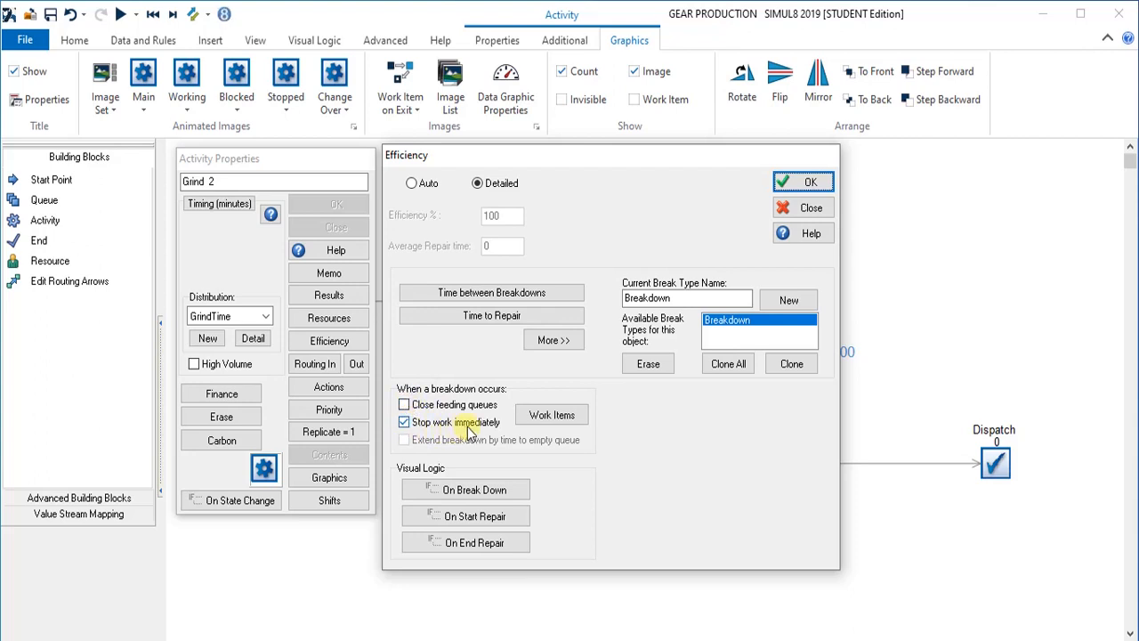
# - Try closing the feeding queues during a breakdown, without stopping work immediately, and extending the breakdown by the time to empty the queue
pyautogui.click(405, 405)
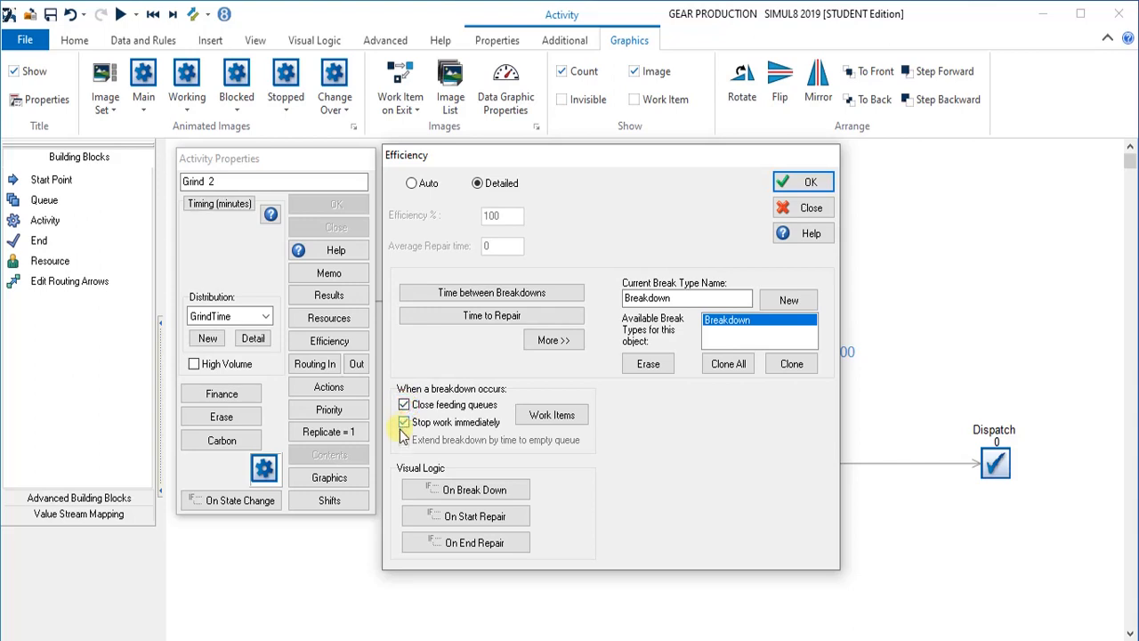
pyautogui.click(404, 423)
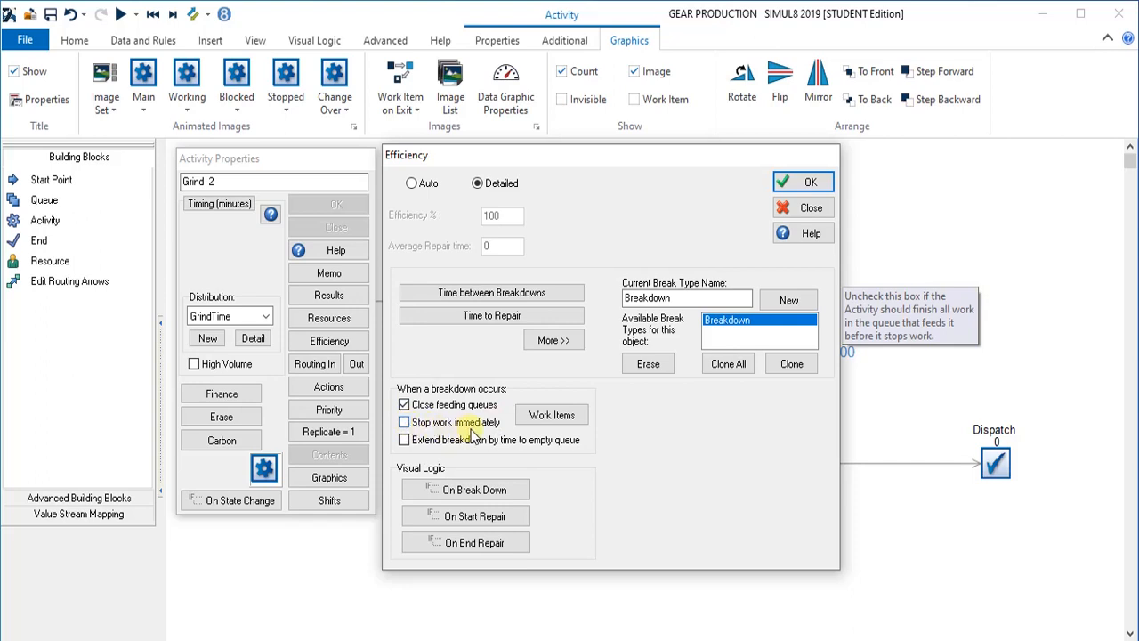
pyautogui.click(406, 443)
pyautogui.click(406, 443)
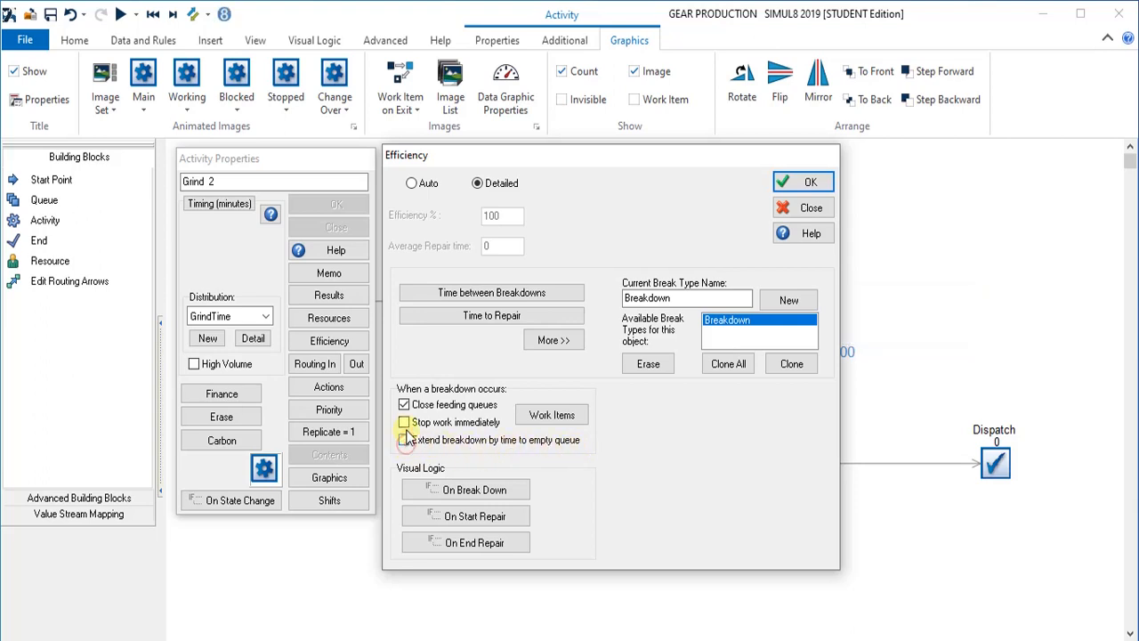
pyautogui.click(405, 422)
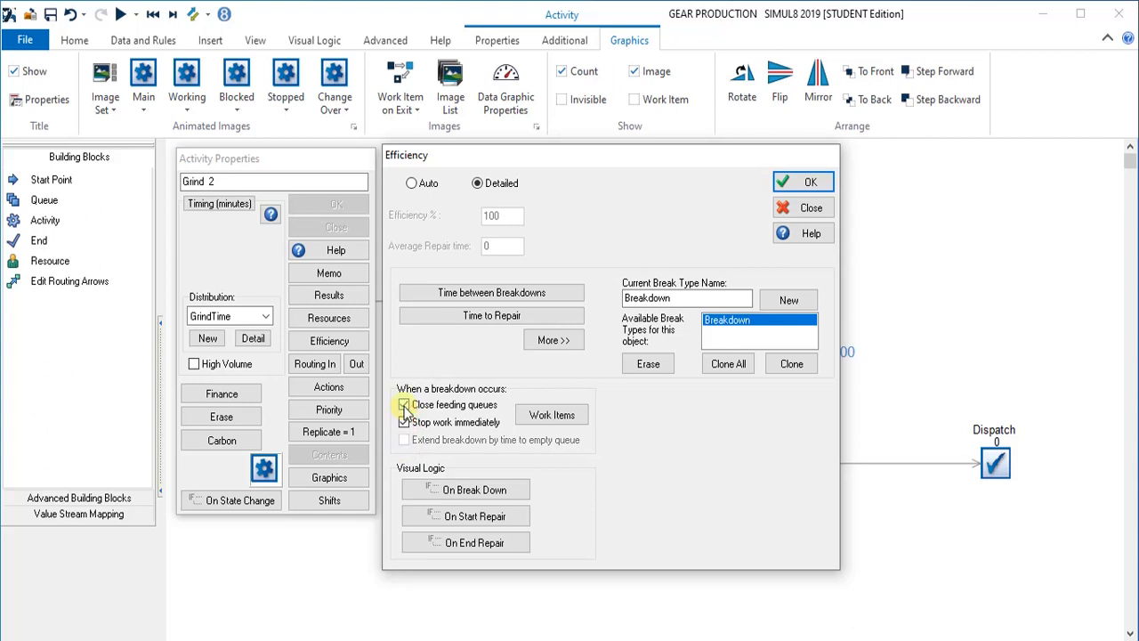
pyautogui.click(405, 406)
pyautogui.click(404, 423)
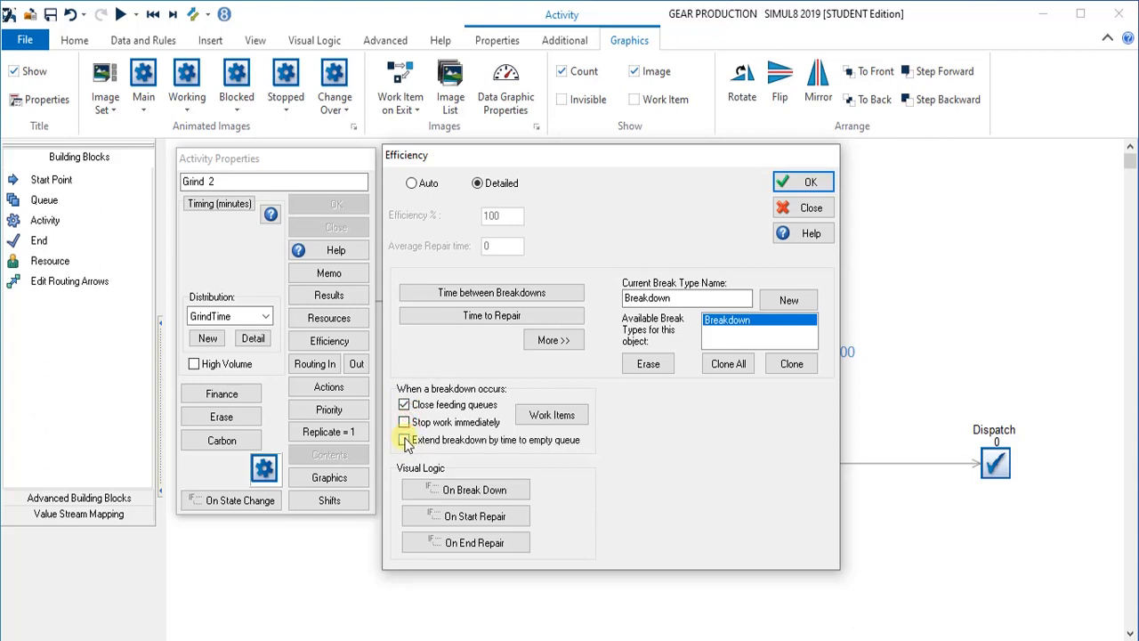
pyautogui.click(405, 441)
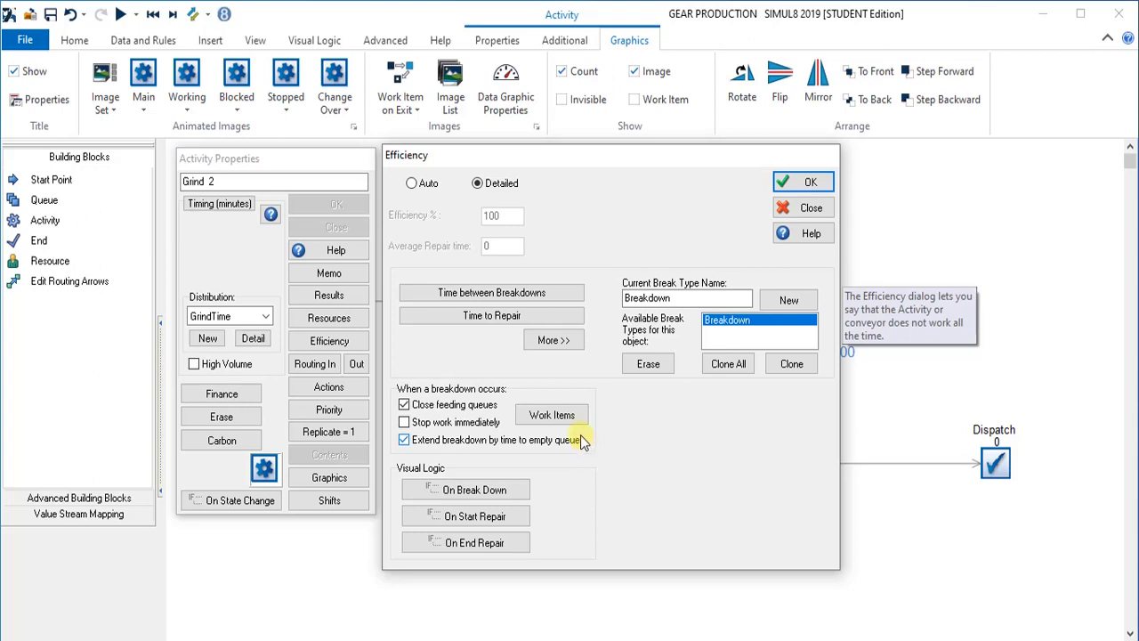
# - Restore the breakdown behaviour to only stop work immediately, with closing feeding queues and extending the breakdown turned off
pyautogui.click(404, 406)
pyautogui.click(404, 441)
pyautogui.click(404, 422)
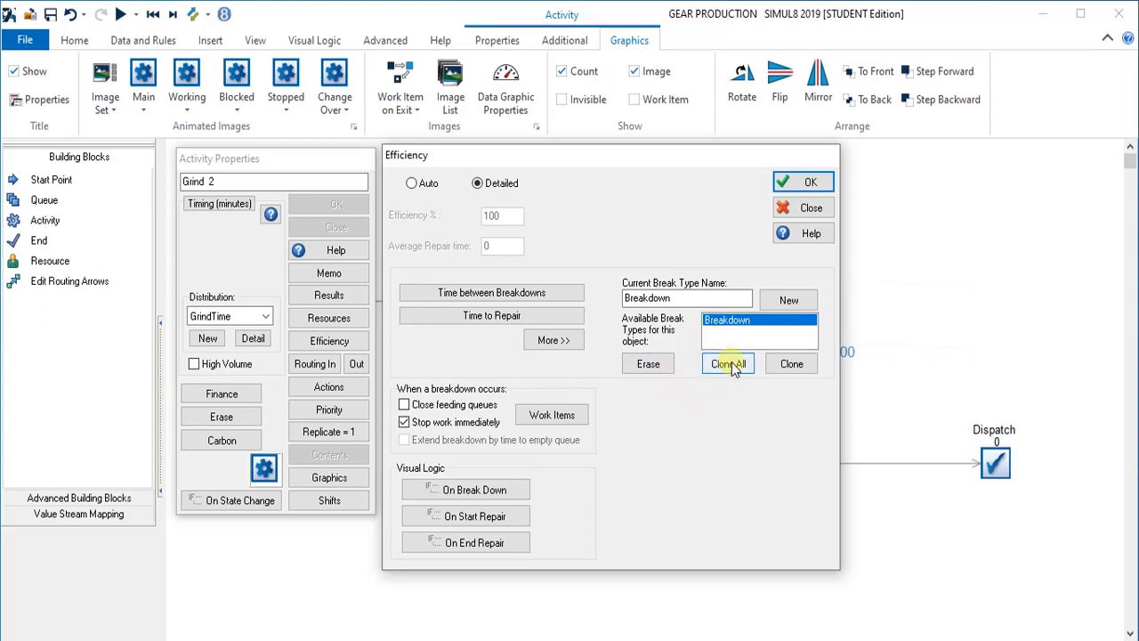
# - Add a new break type for Grind 2 and name it Lunch Break
pyautogui.click(800, 302)
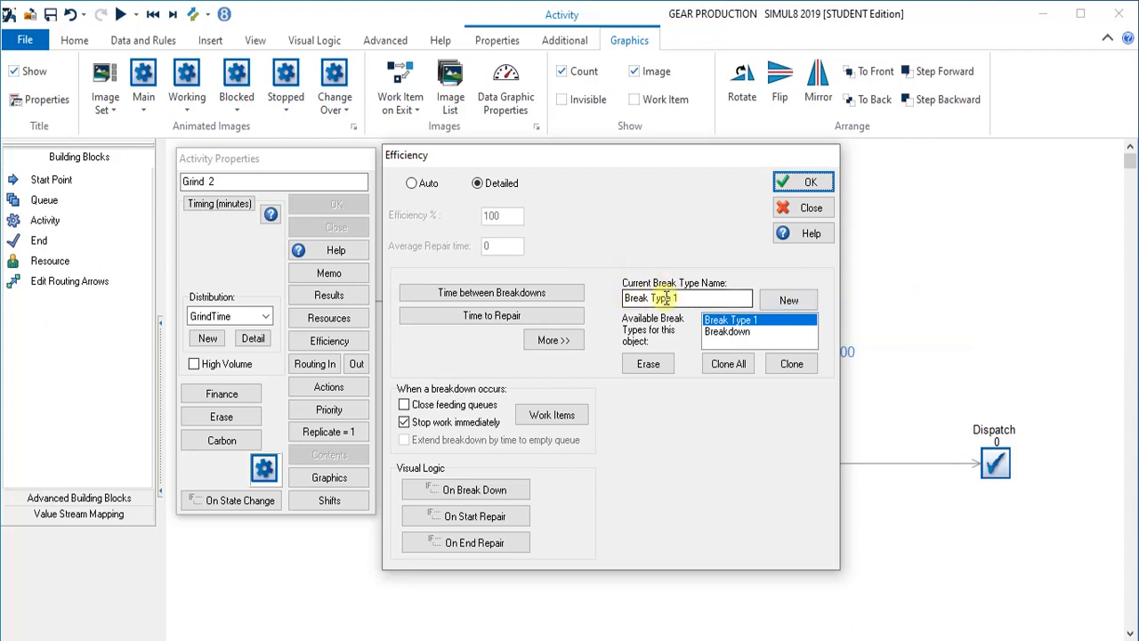
pyautogui.moveTo(676, 297); pyautogui.dragTo(637, 298)
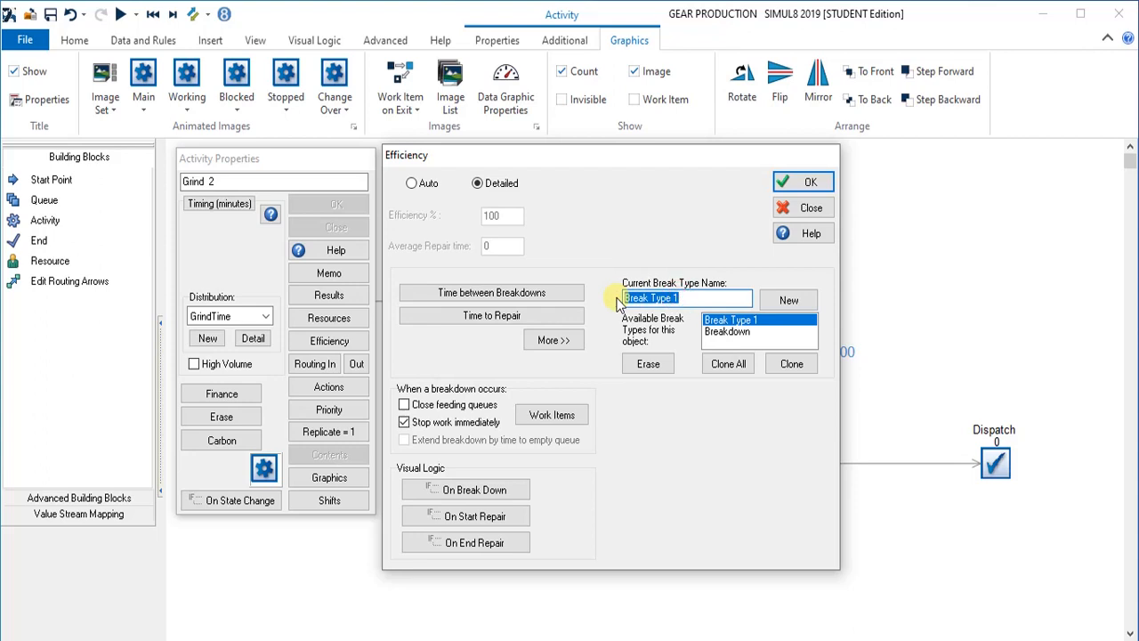
pyautogui.write('Lunch Break')
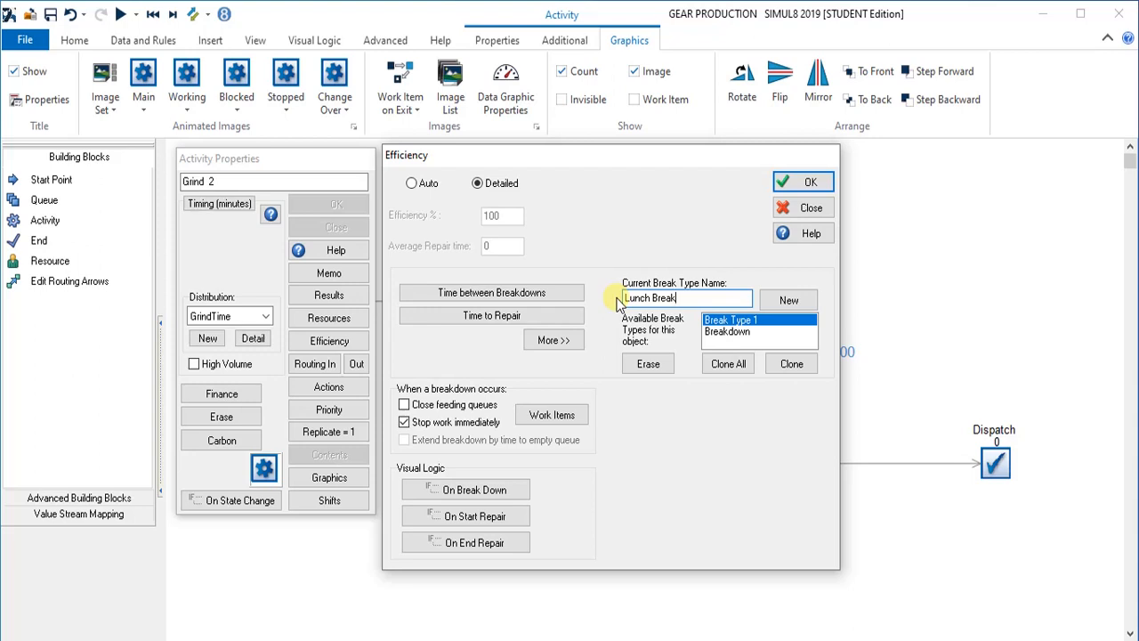
# - Set the time between breakdowns for Grind 2's Lunch Break to a Fixed distribution with a value of 3
pyautogui.click(723, 322)
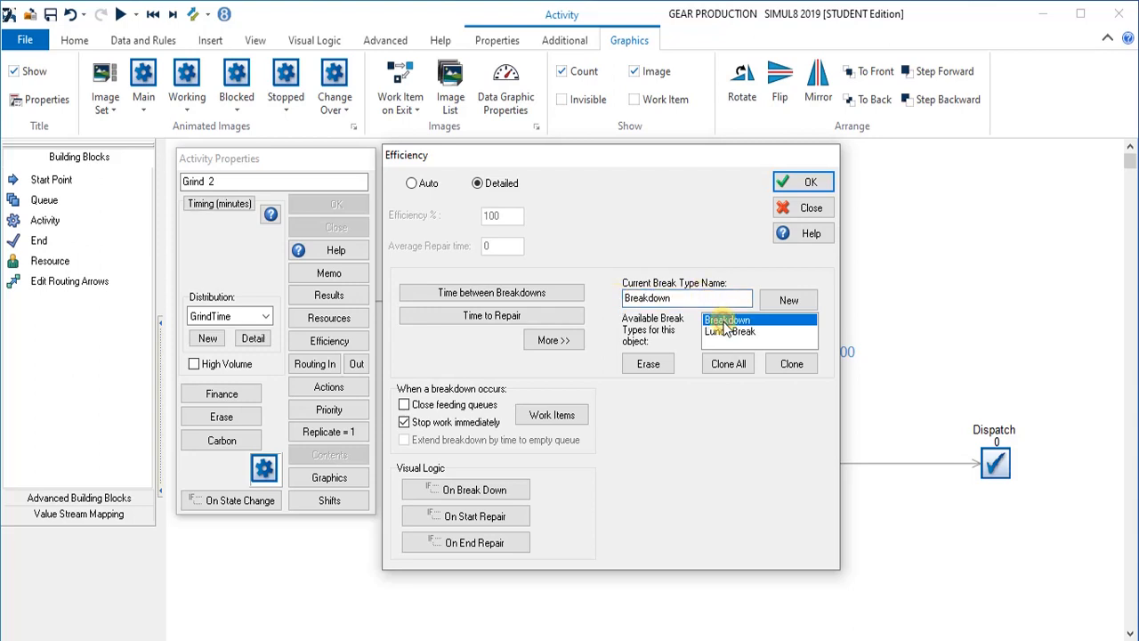
pyautogui.click(722, 332)
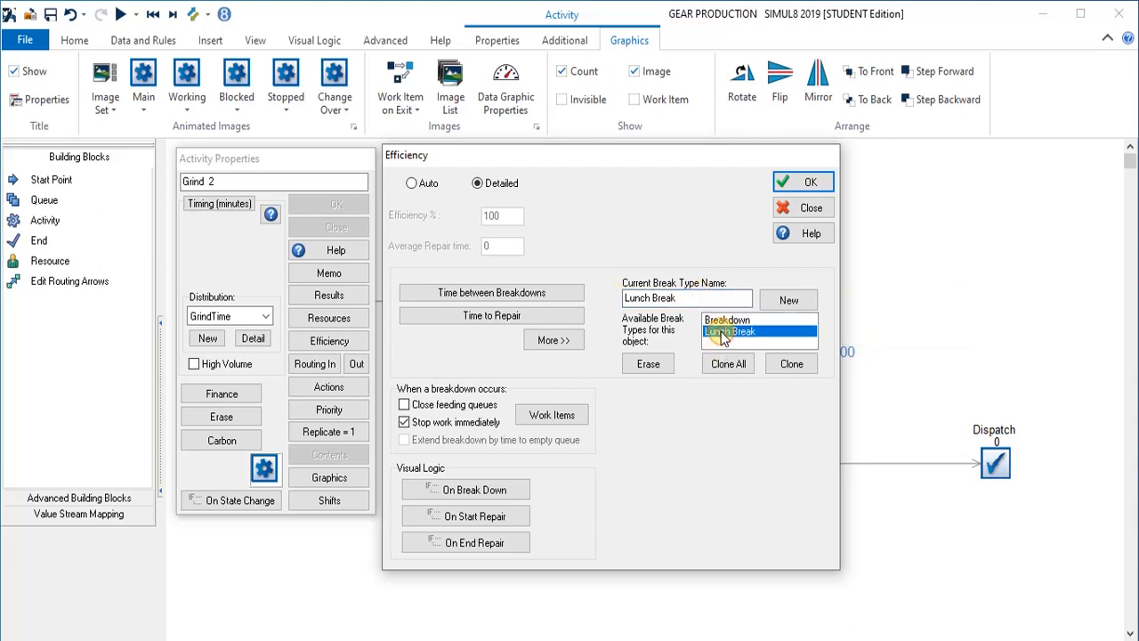
pyautogui.click(491, 295)
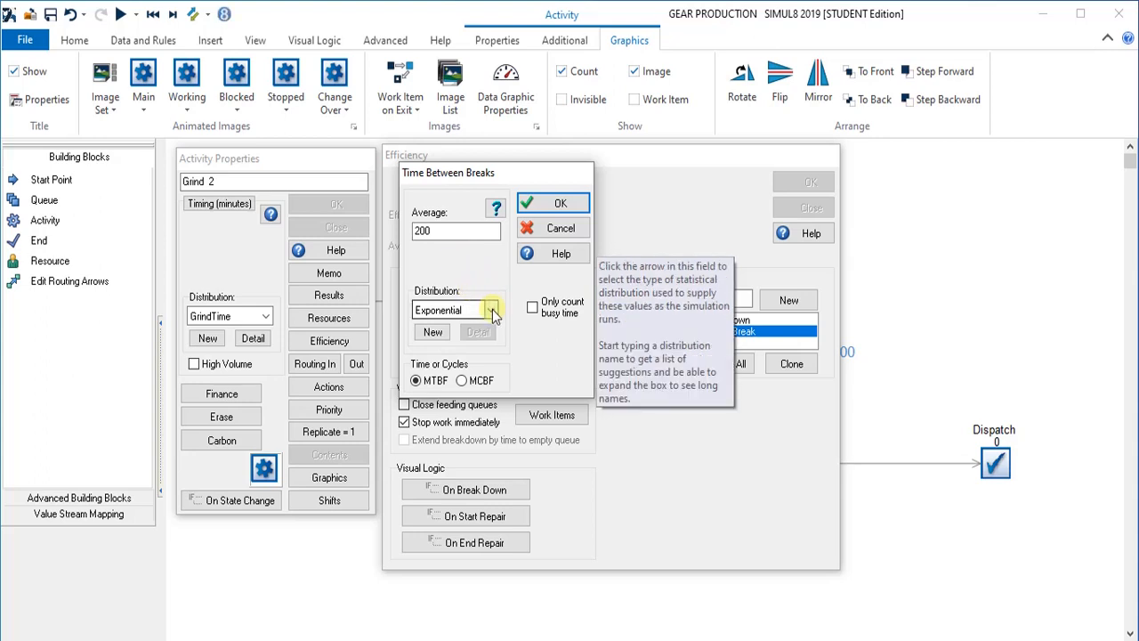
pyautogui.click(491, 309)
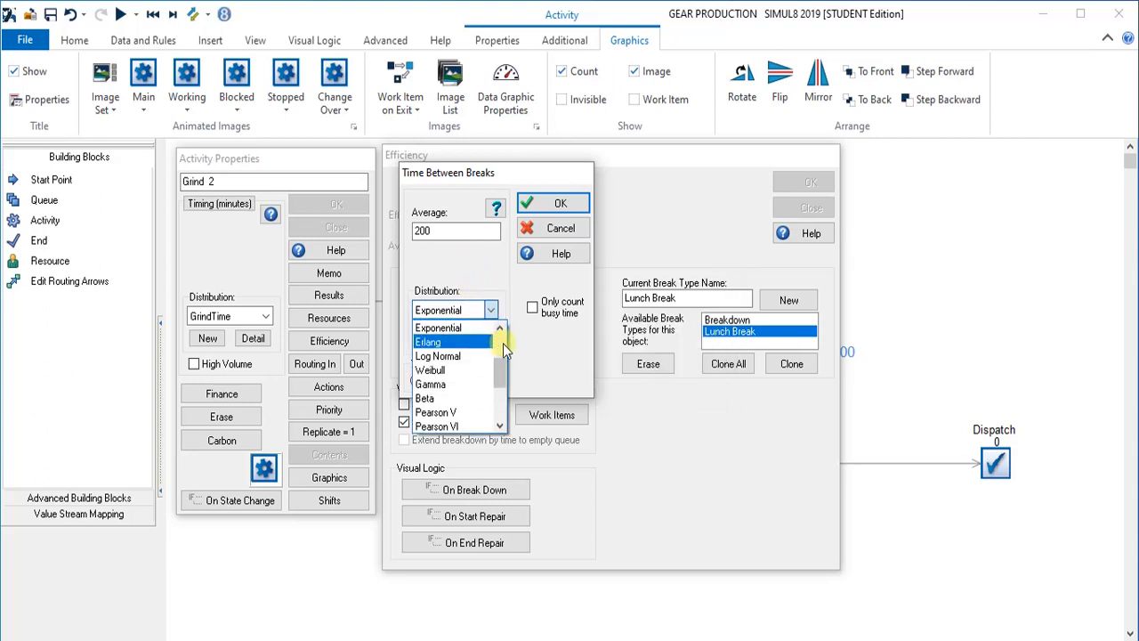
pyautogui.scroll(2, 503, 344)
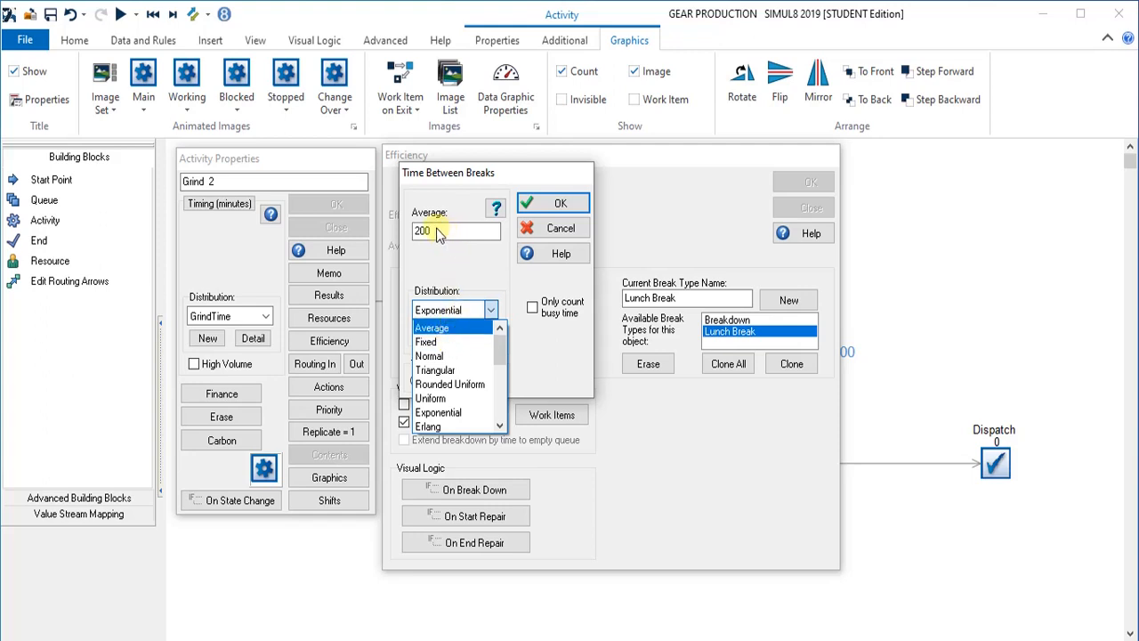
pyautogui.click(440, 342)
pyautogui.moveTo(435, 232); pyautogui.dragTo(394, 236)
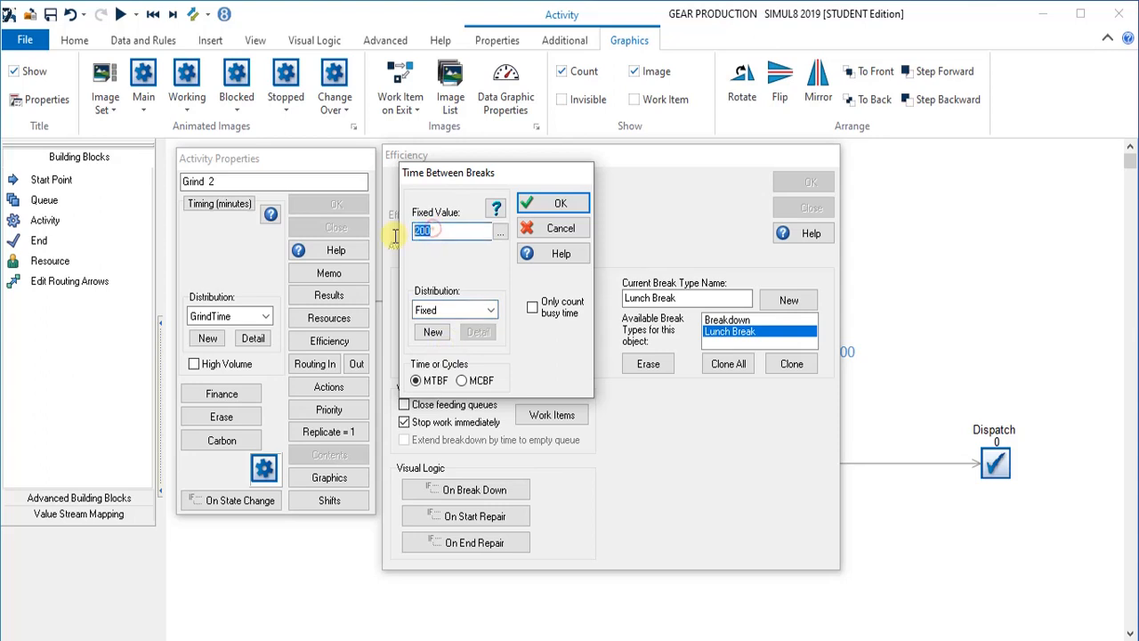
pyautogui.write('3')
pyautogui.click(561, 205)
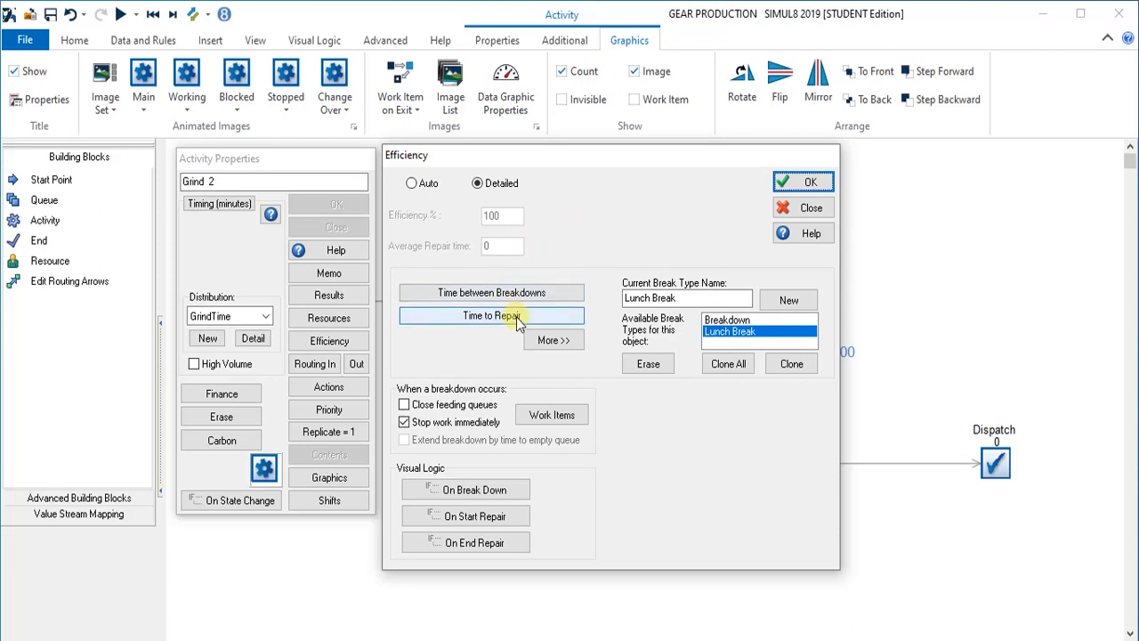
# - Set the Lunch Break's time to repair to a Fixed distribution of 30 minutes
pyautogui.click(516, 316)
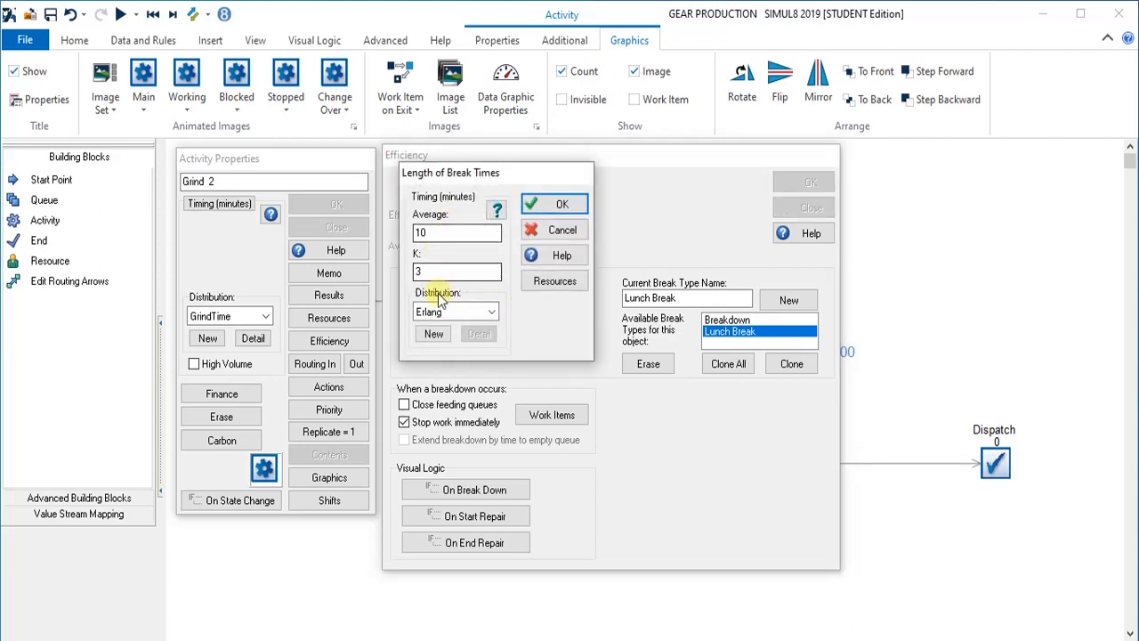
pyautogui.click(492, 311)
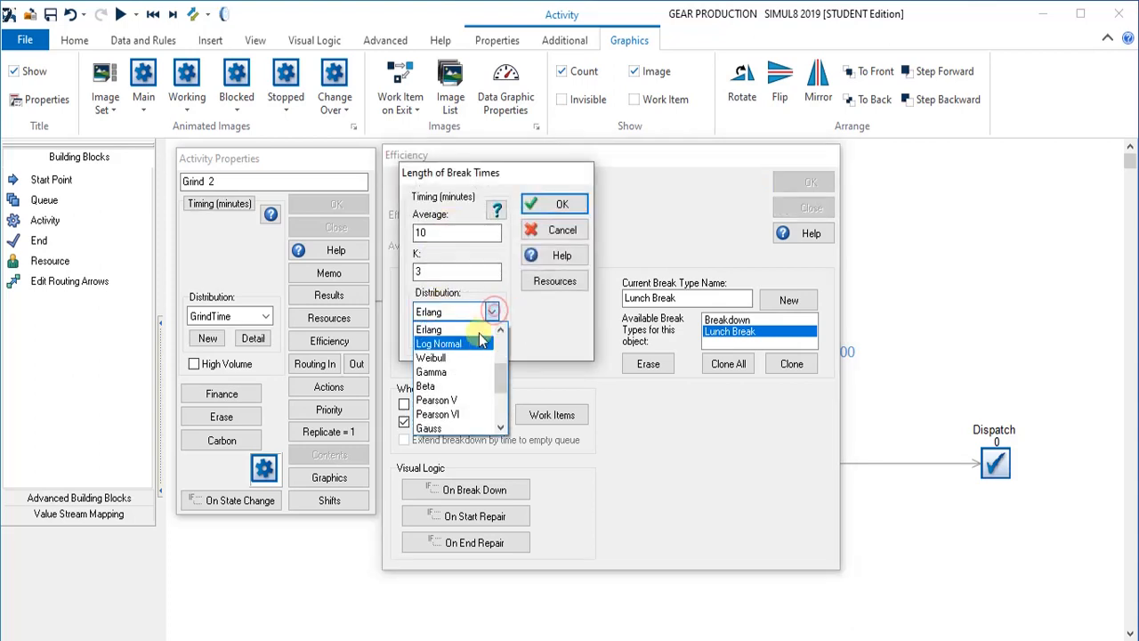
pyautogui.moveTo(501, 378); pyautogui.dragTo(499, 331)
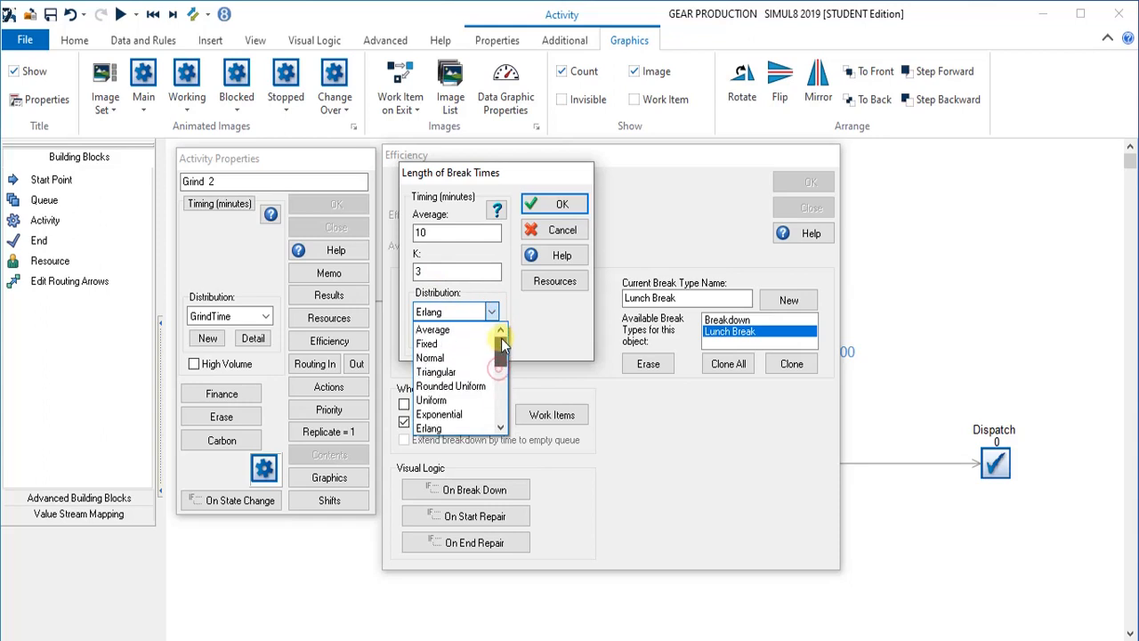
pyautogui.click(428, 343)
pyautogui.moveTo(434, 234); pyautogui.dragTo(401, 241)
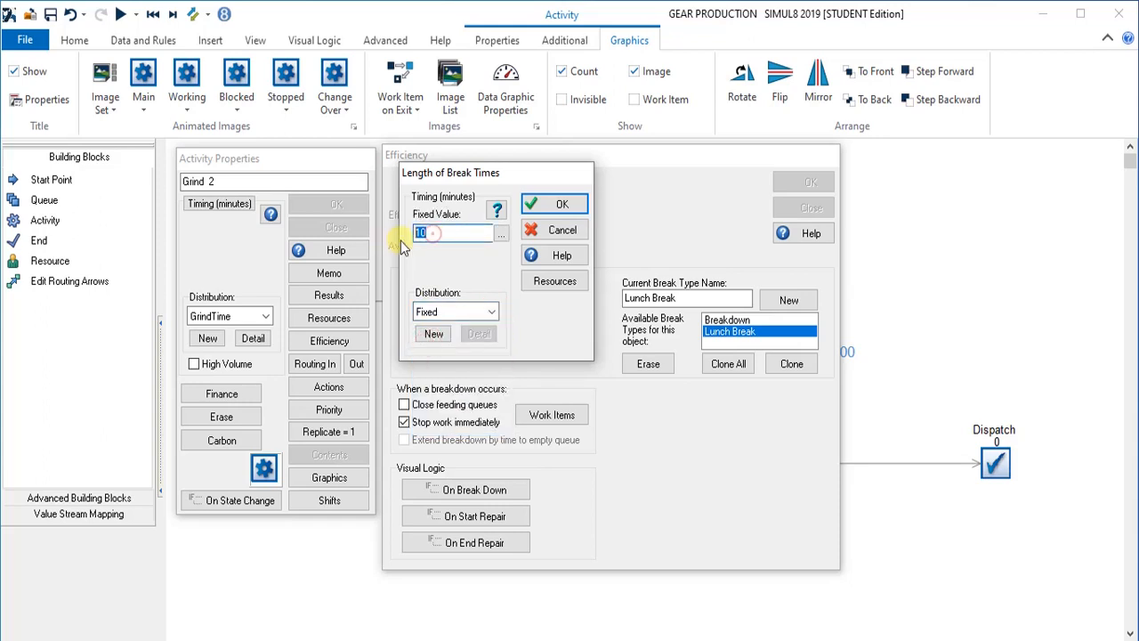
pyautogui.write('30')
pyautogui.click(561, 204)
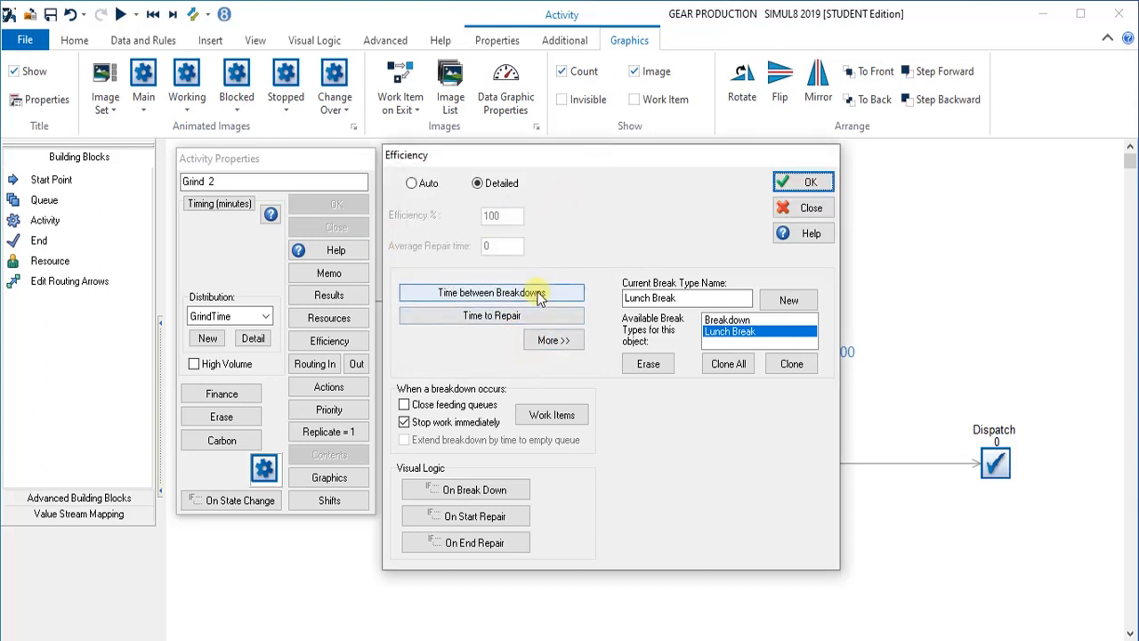
# - Check the resources required for the Lunch Break's repair time, and accept Grind 2's efficiency settings and activity properties
pyautogui.click(528, 318)
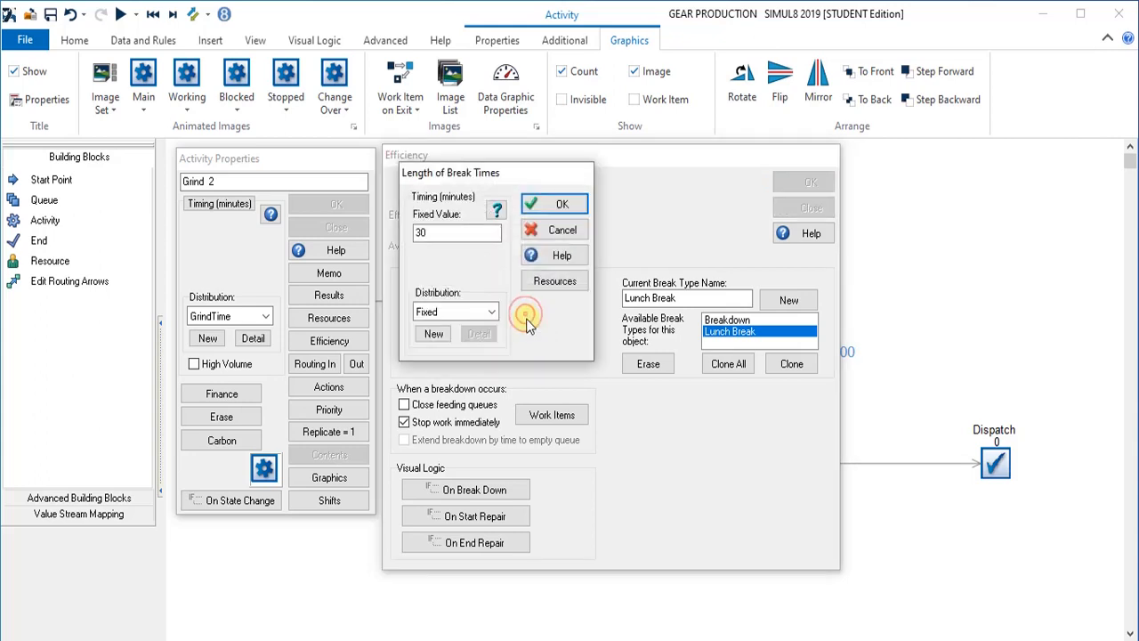
pyautogui.click(557, 282)
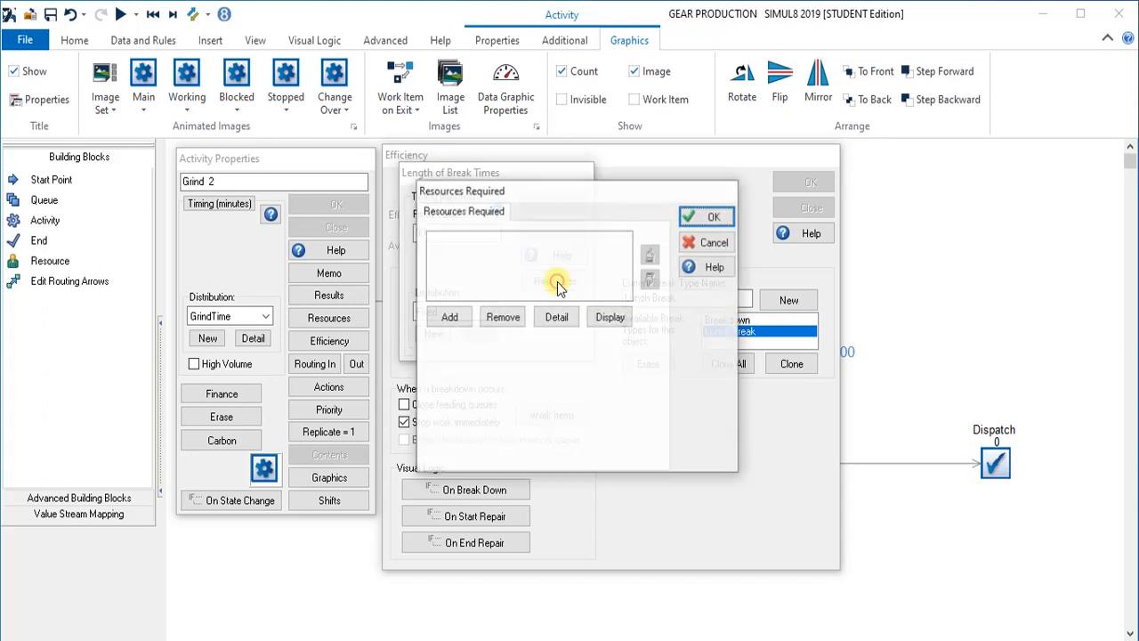
pyautogui.click(716, 221)
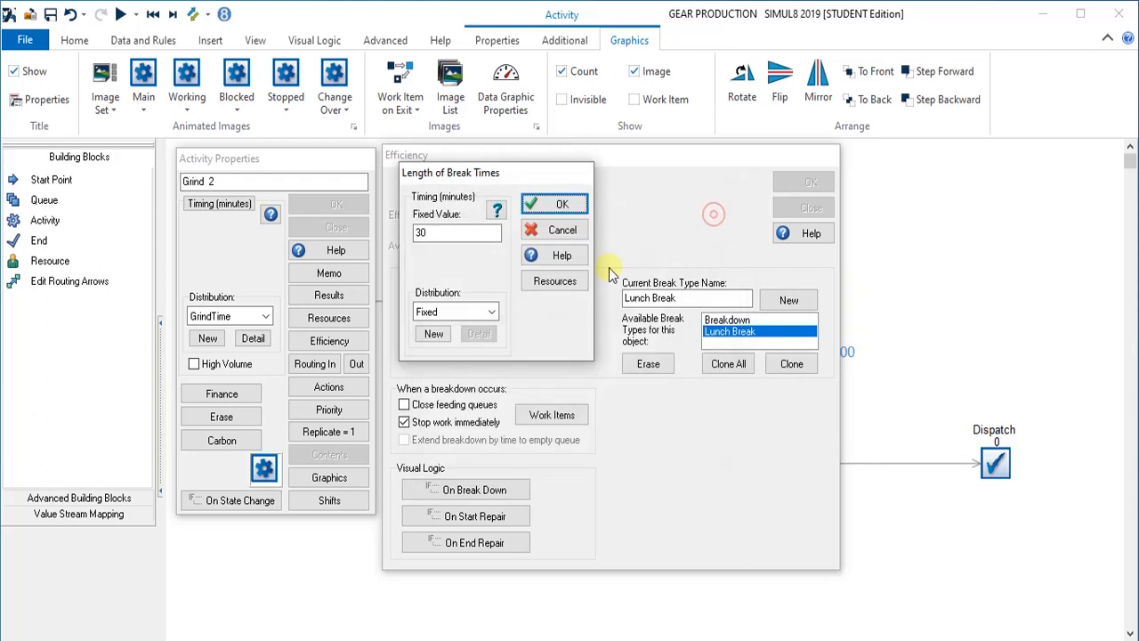
pyautogui.click(560, 206)
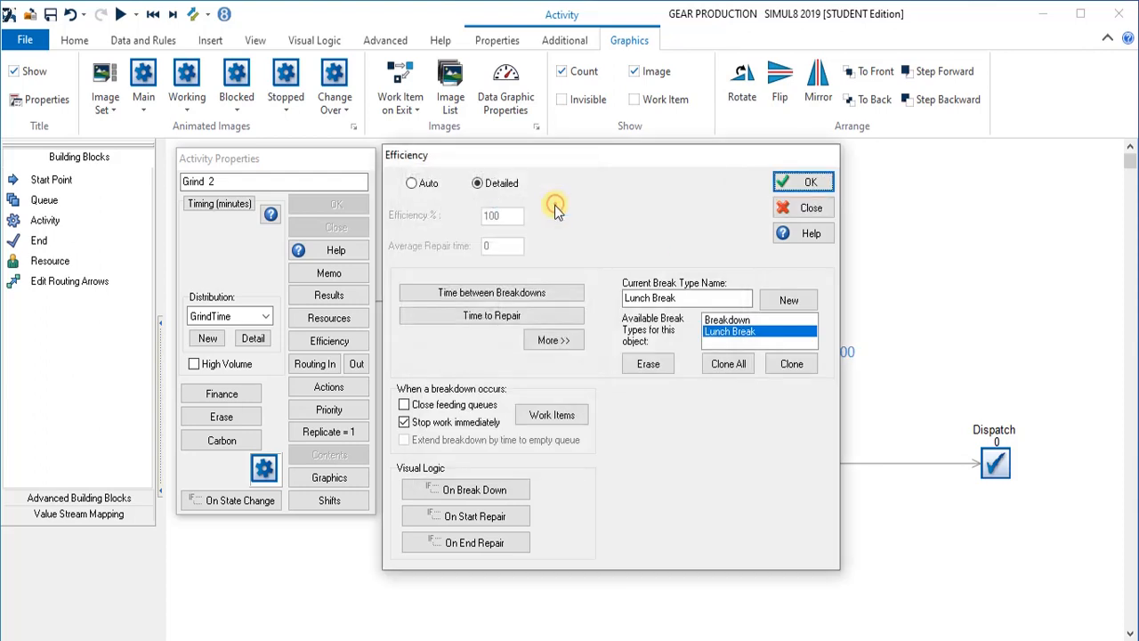
pyautogui.click(805, 184)
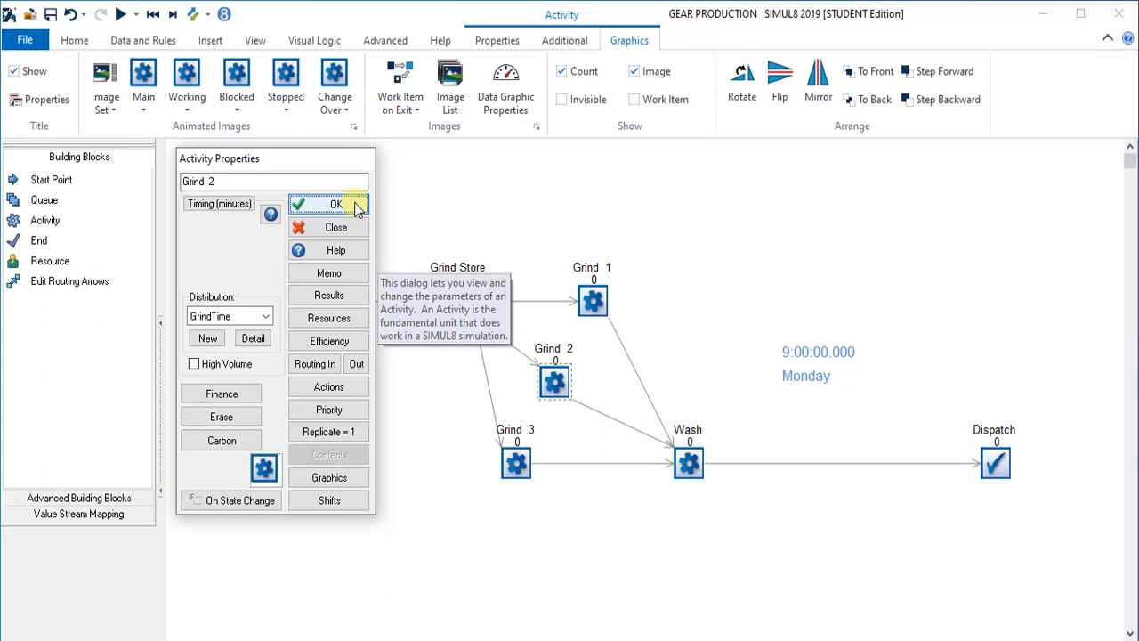
pyautogui.click(336, 205)
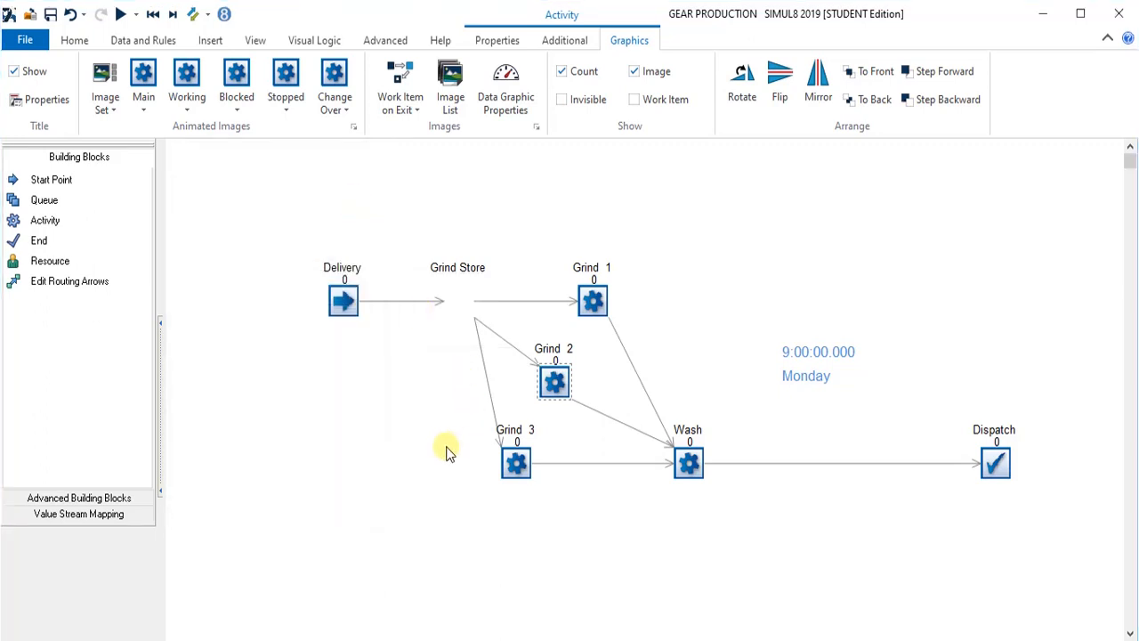
# - Review the break types available in Grind 2's efficiency settings
pyautogui.doubleClick(553, 383)
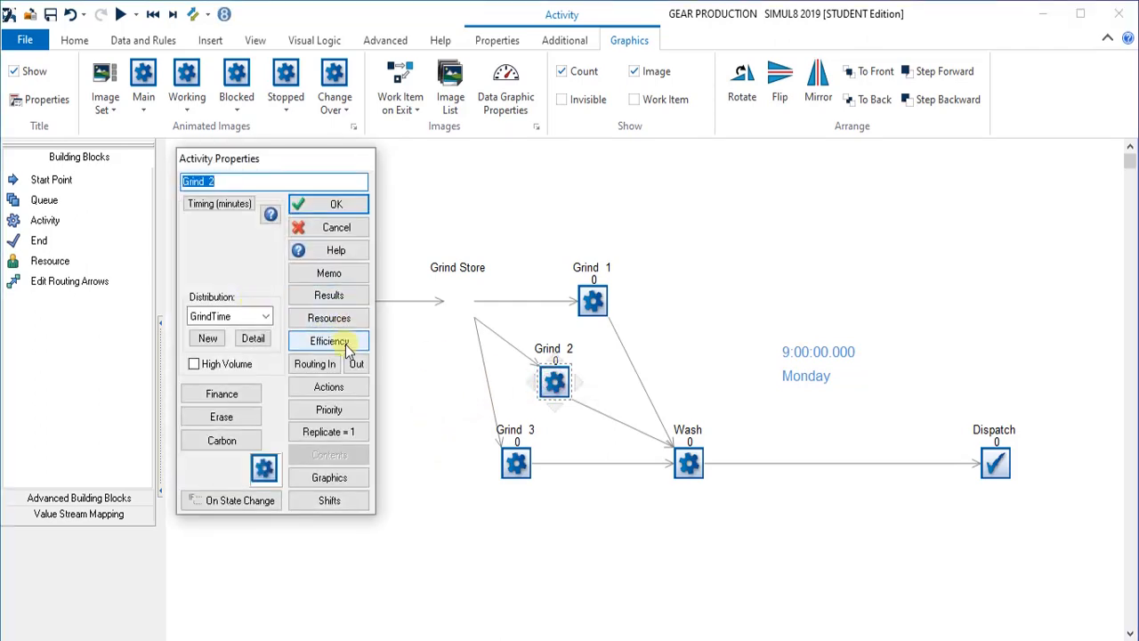
pyautogui.click(345, 343)
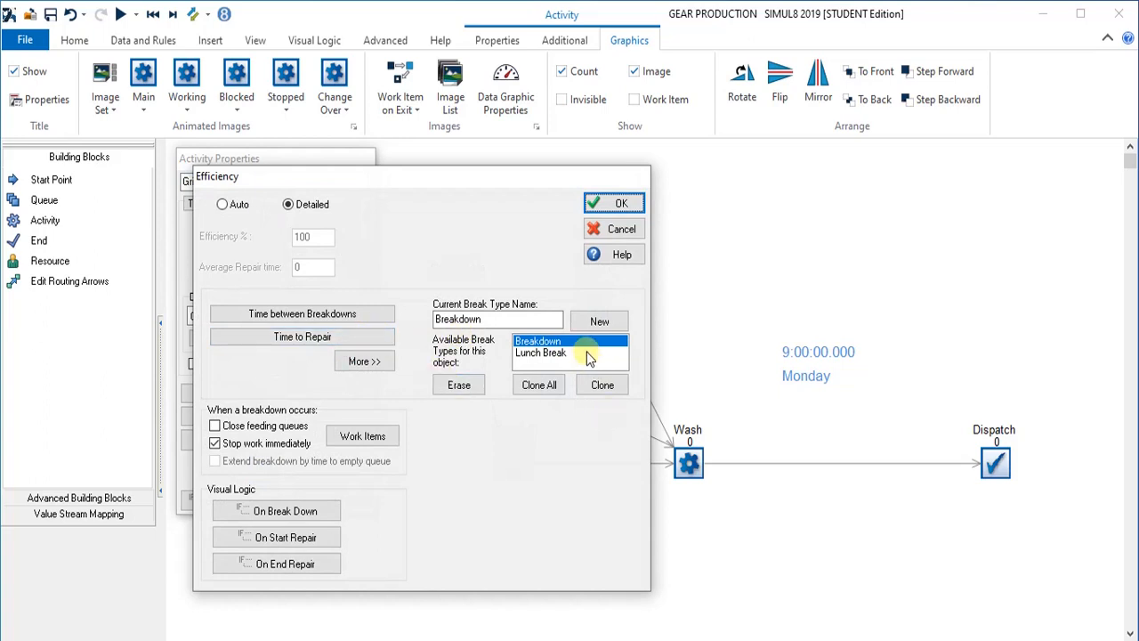
pyautogui.click(623, 203)
pyautogui.click(353, 207)
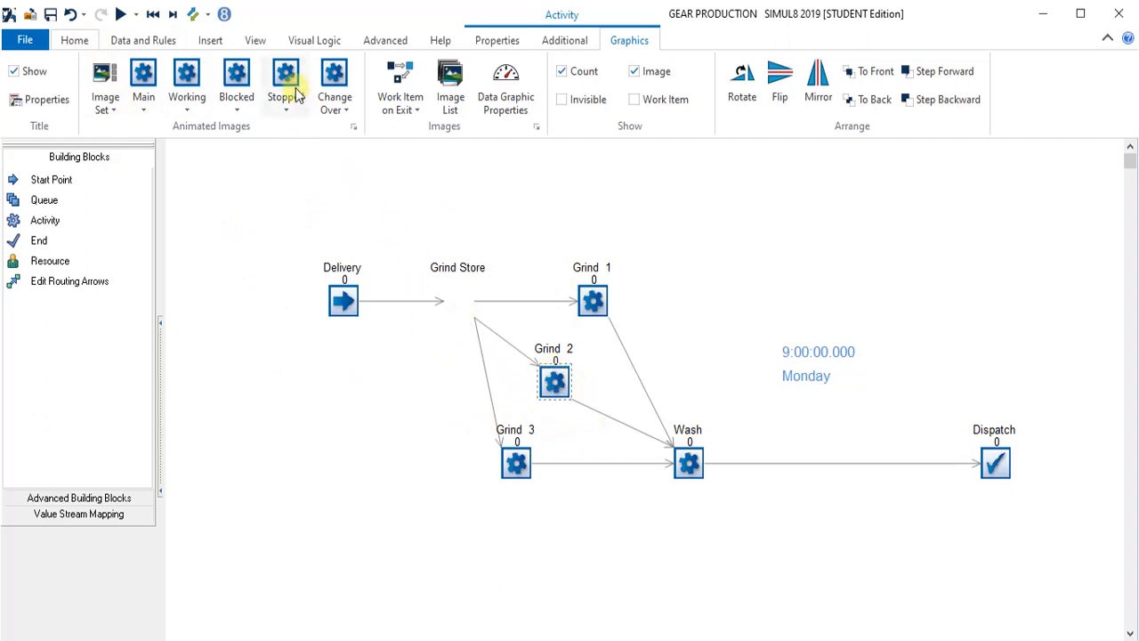
# - Set Grind 2's stopped image to the document with a red cross and its working image to the document with a green check
pyautogui.click(353, 126)
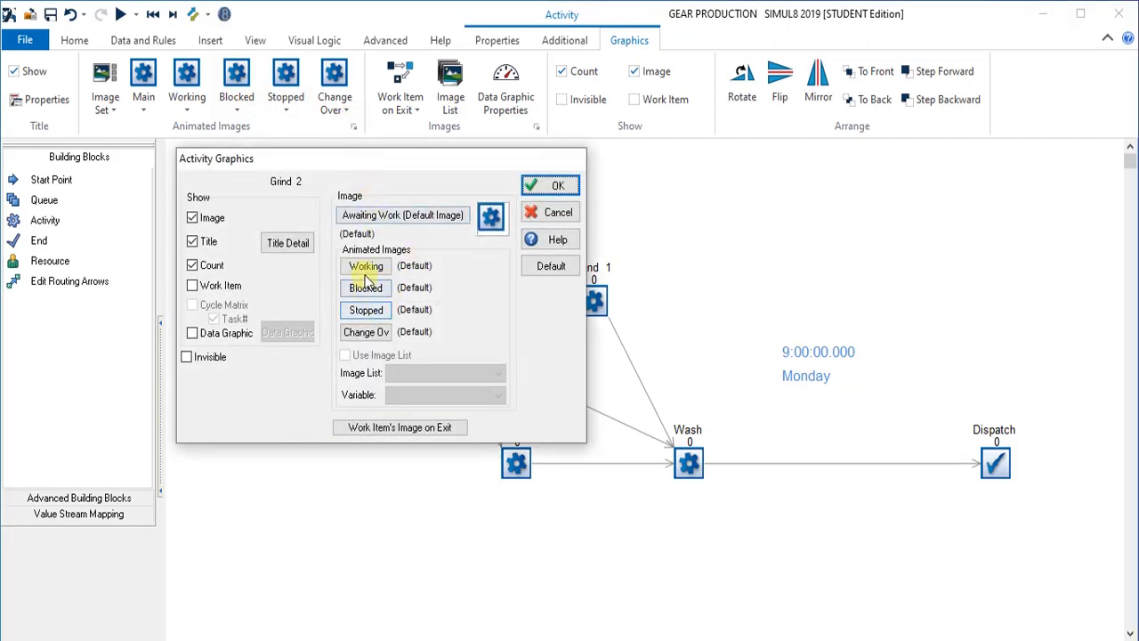
pyautogui.click(550, 210)
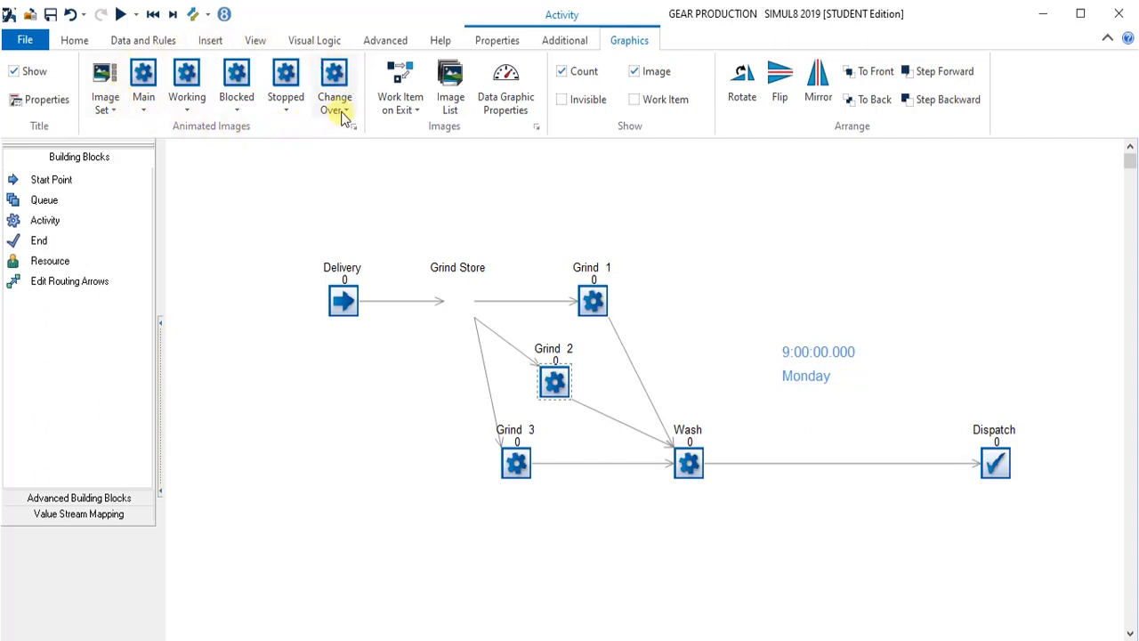
pyautogui.click(552, 384)
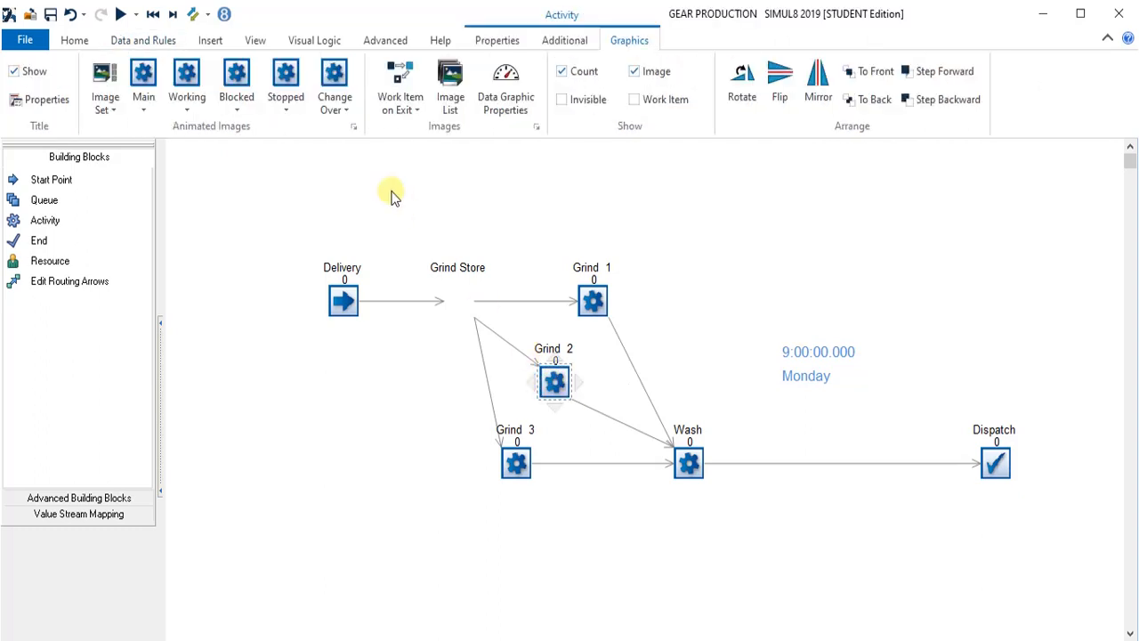
pyautogui.click(286, 98)
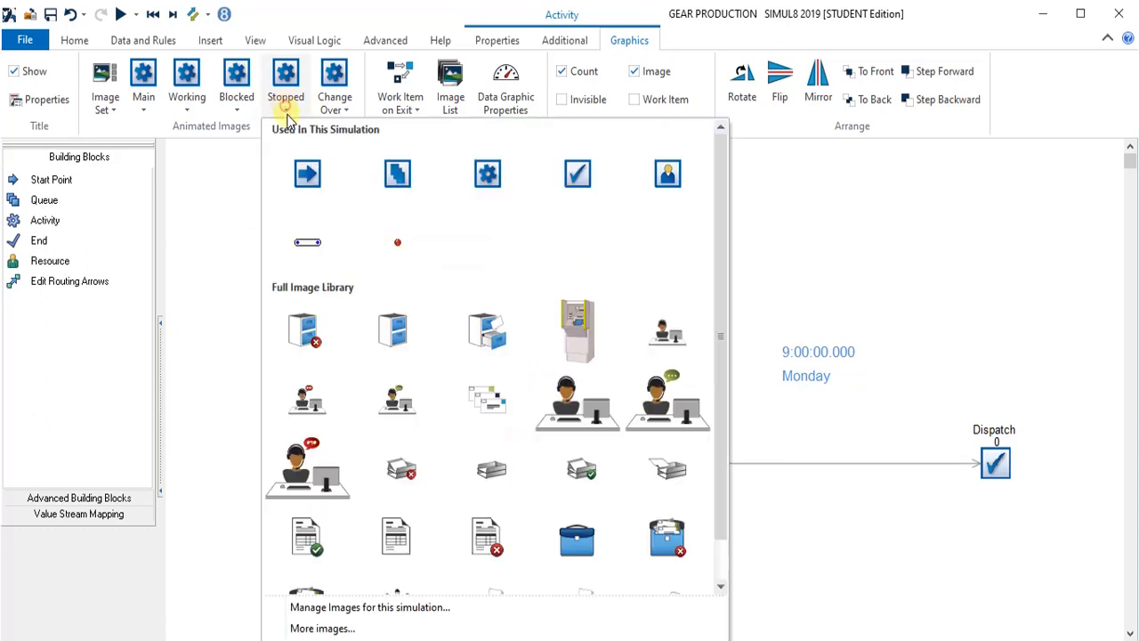
pyautogui.click(478, 538)
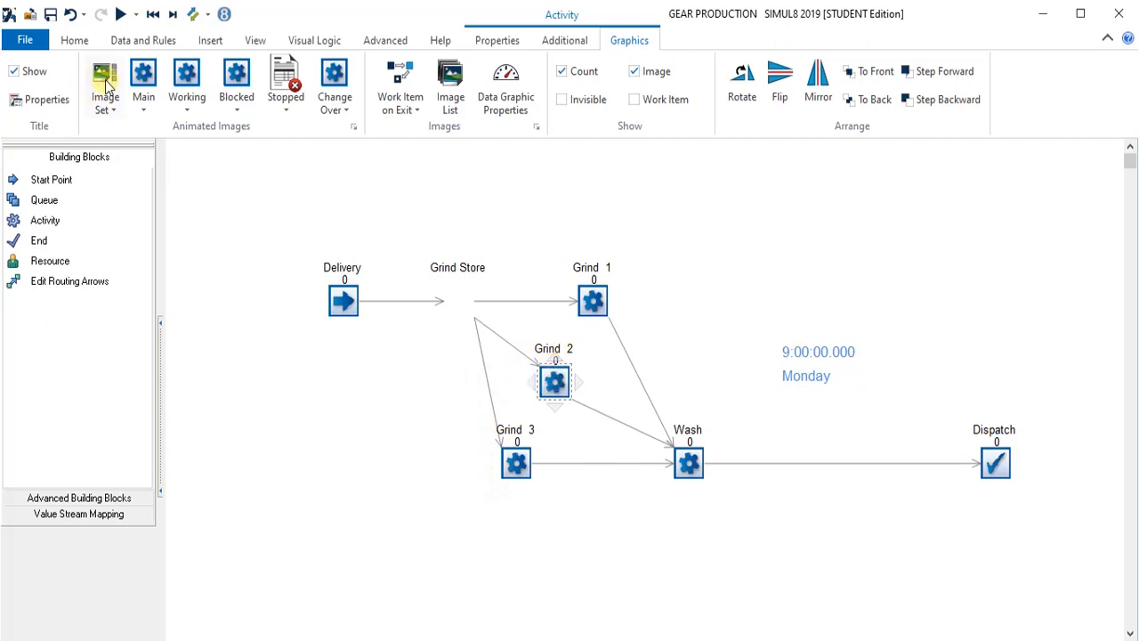
pyautogui.click(187, 108)
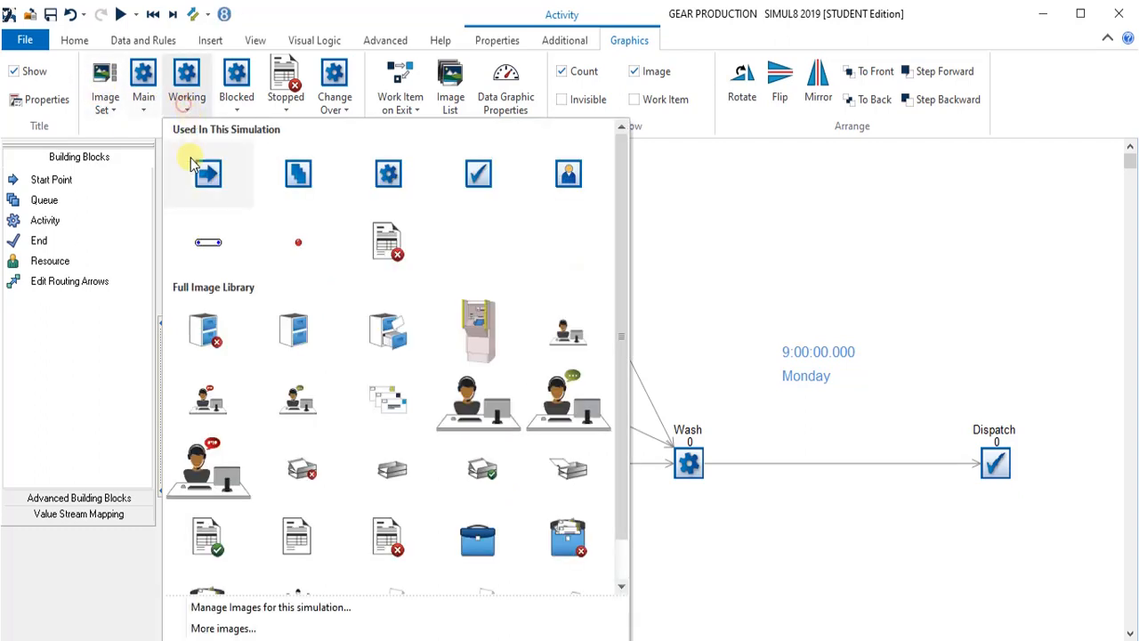
pyautogui.click(216, 539)
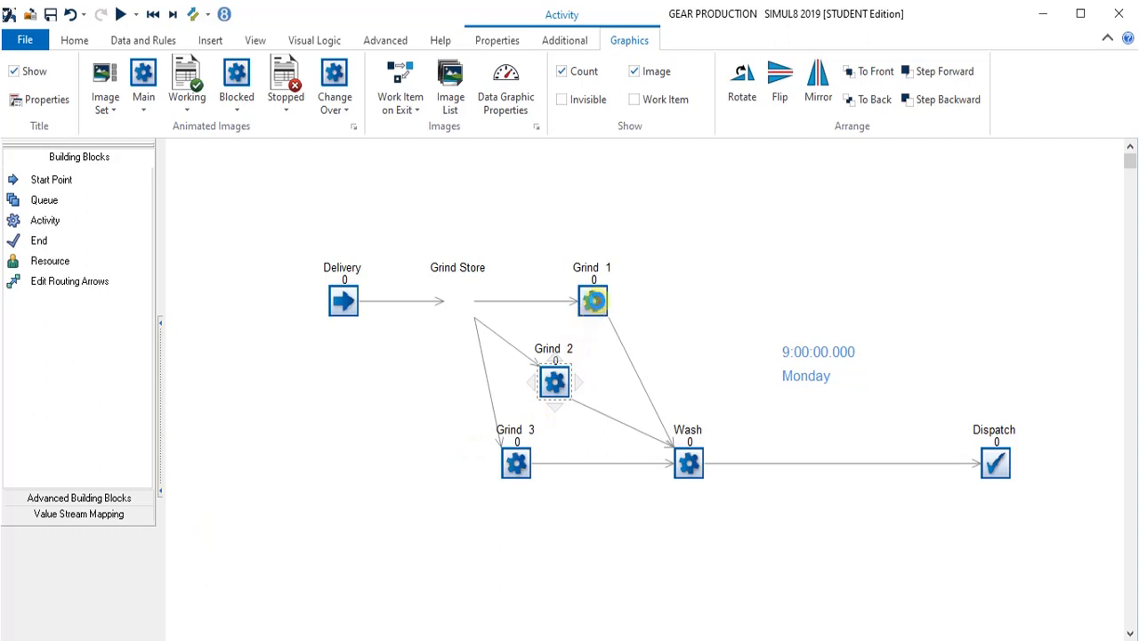
# - Give Grind 1 the red-cross document as its stopped image and the green-check document as its working image
pyautogui.click(594, 301)
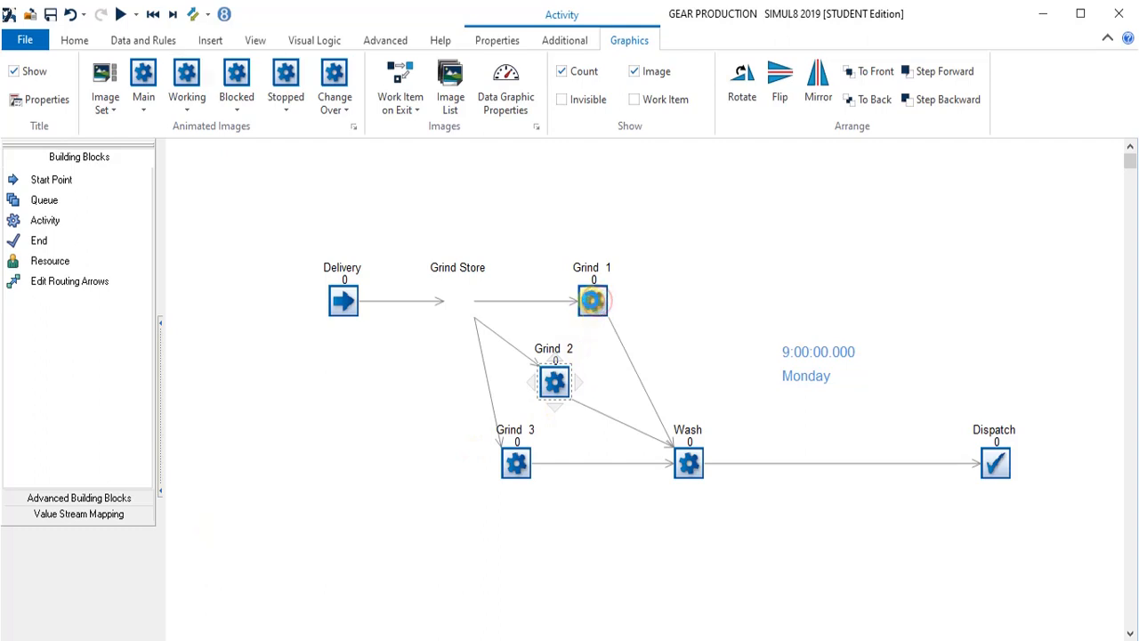
pyautogui.click(275, 111)
pyautogui.click(485, 538)
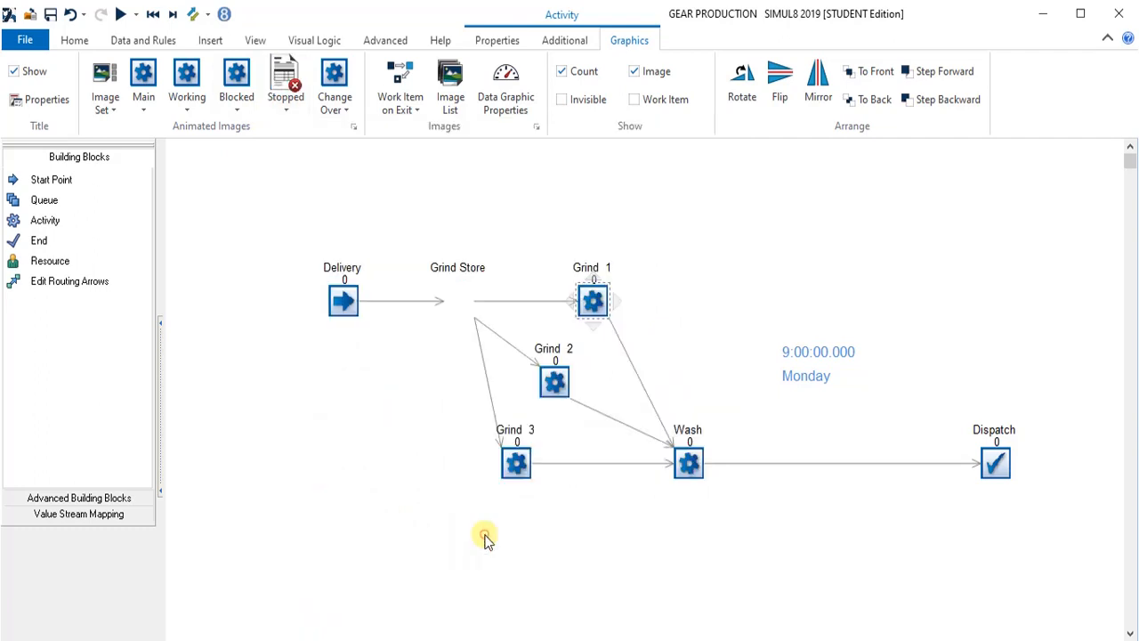
pyautogui.click(187, 96)
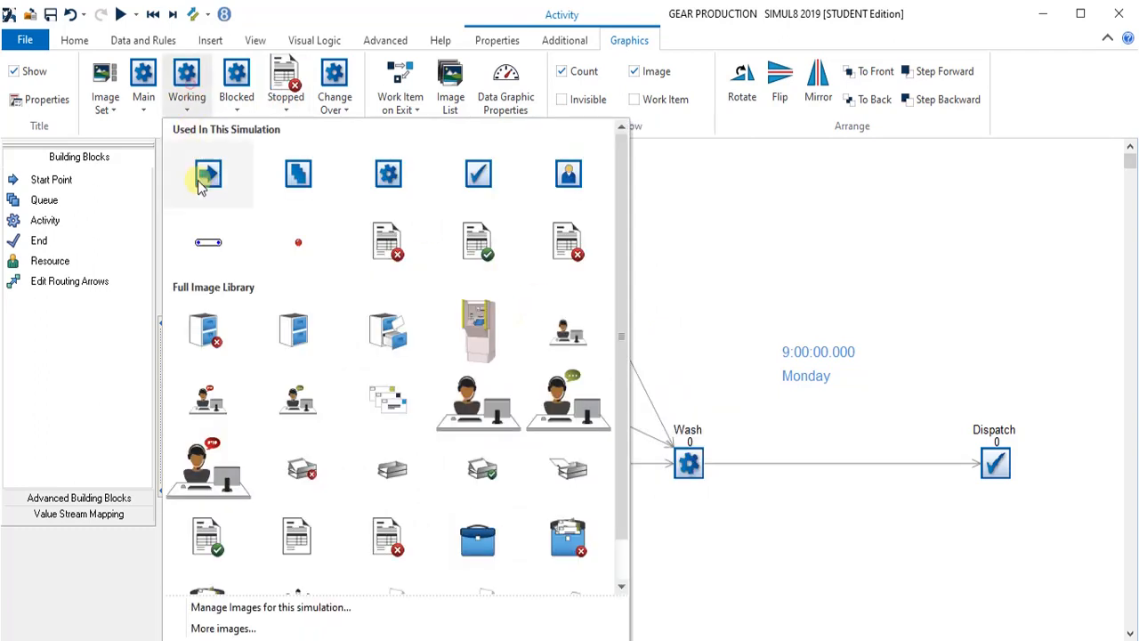
pyautogui.click(210, 539)
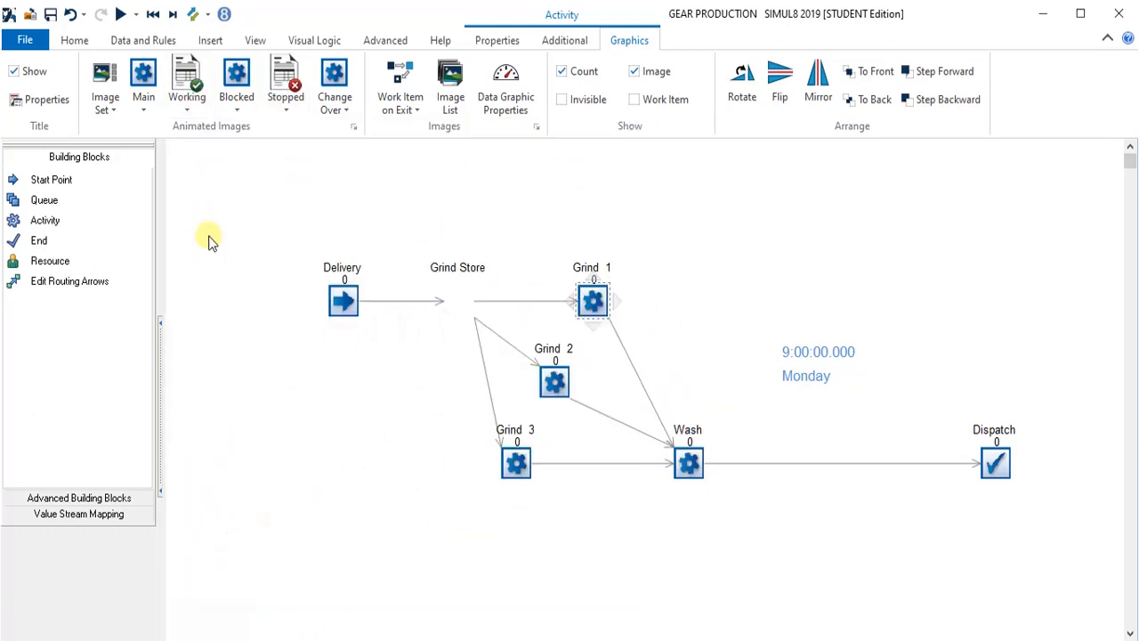
# - Run the gear production simulation
pyautogui.click(74, 40)
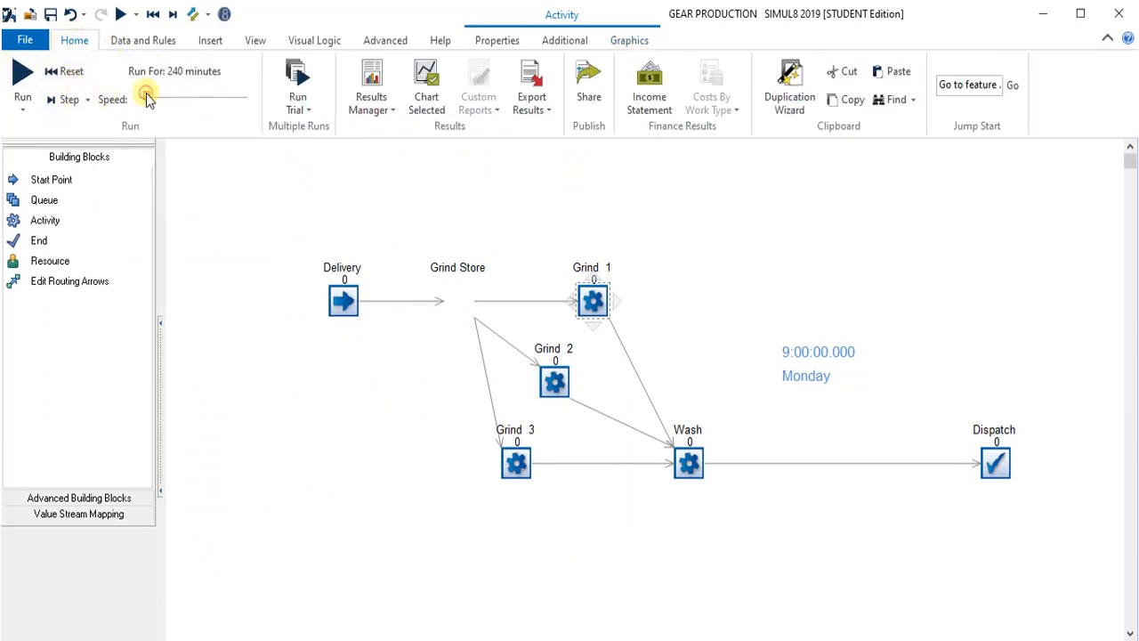
pyautogui.click(22, 75)
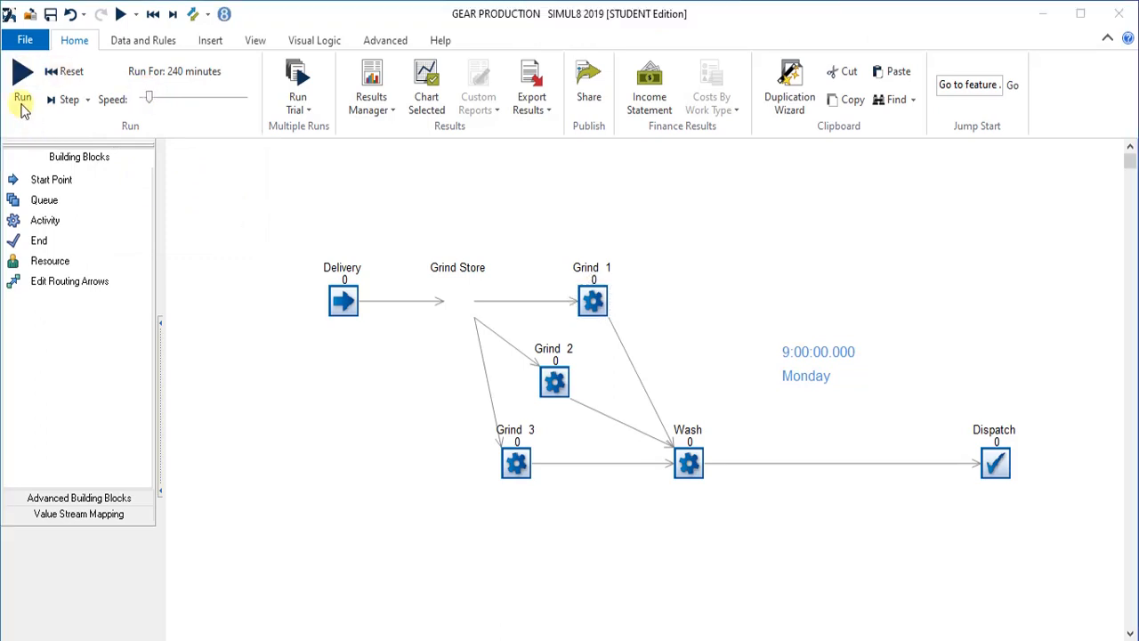